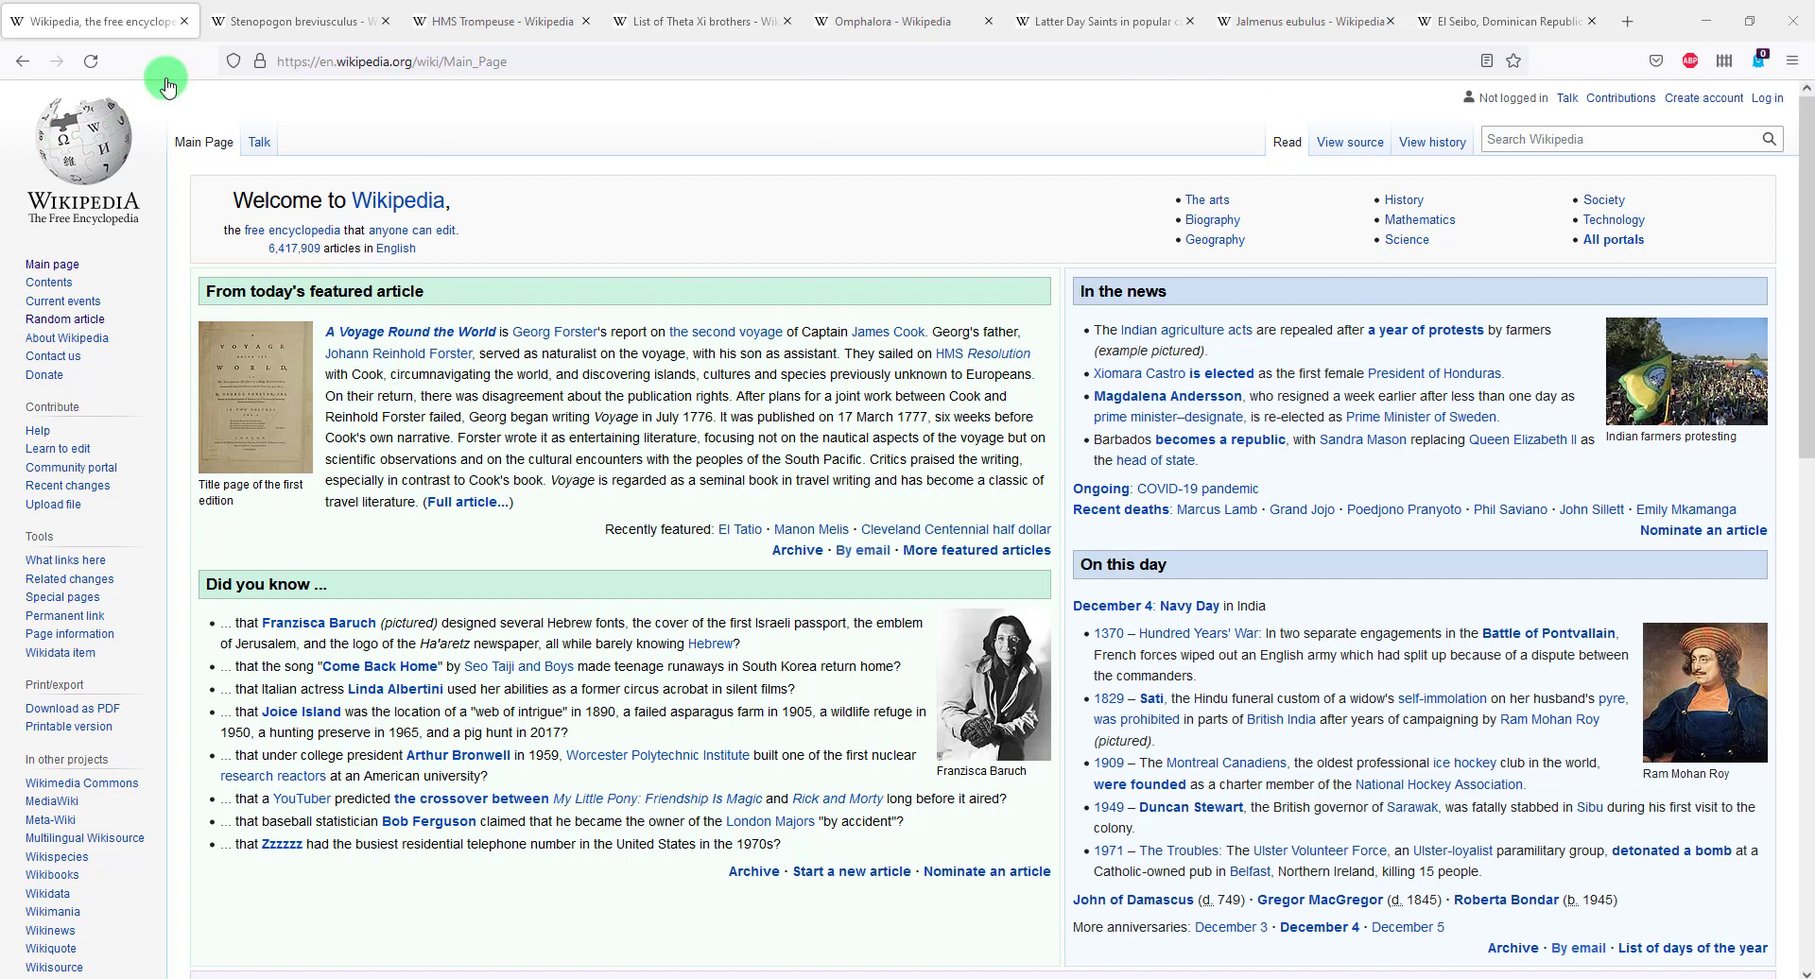
From Add-ons and themes, search the Firefox add-ons site for 'onetab'.
{"action": "left_click", "coordinate": [1786, 75]}
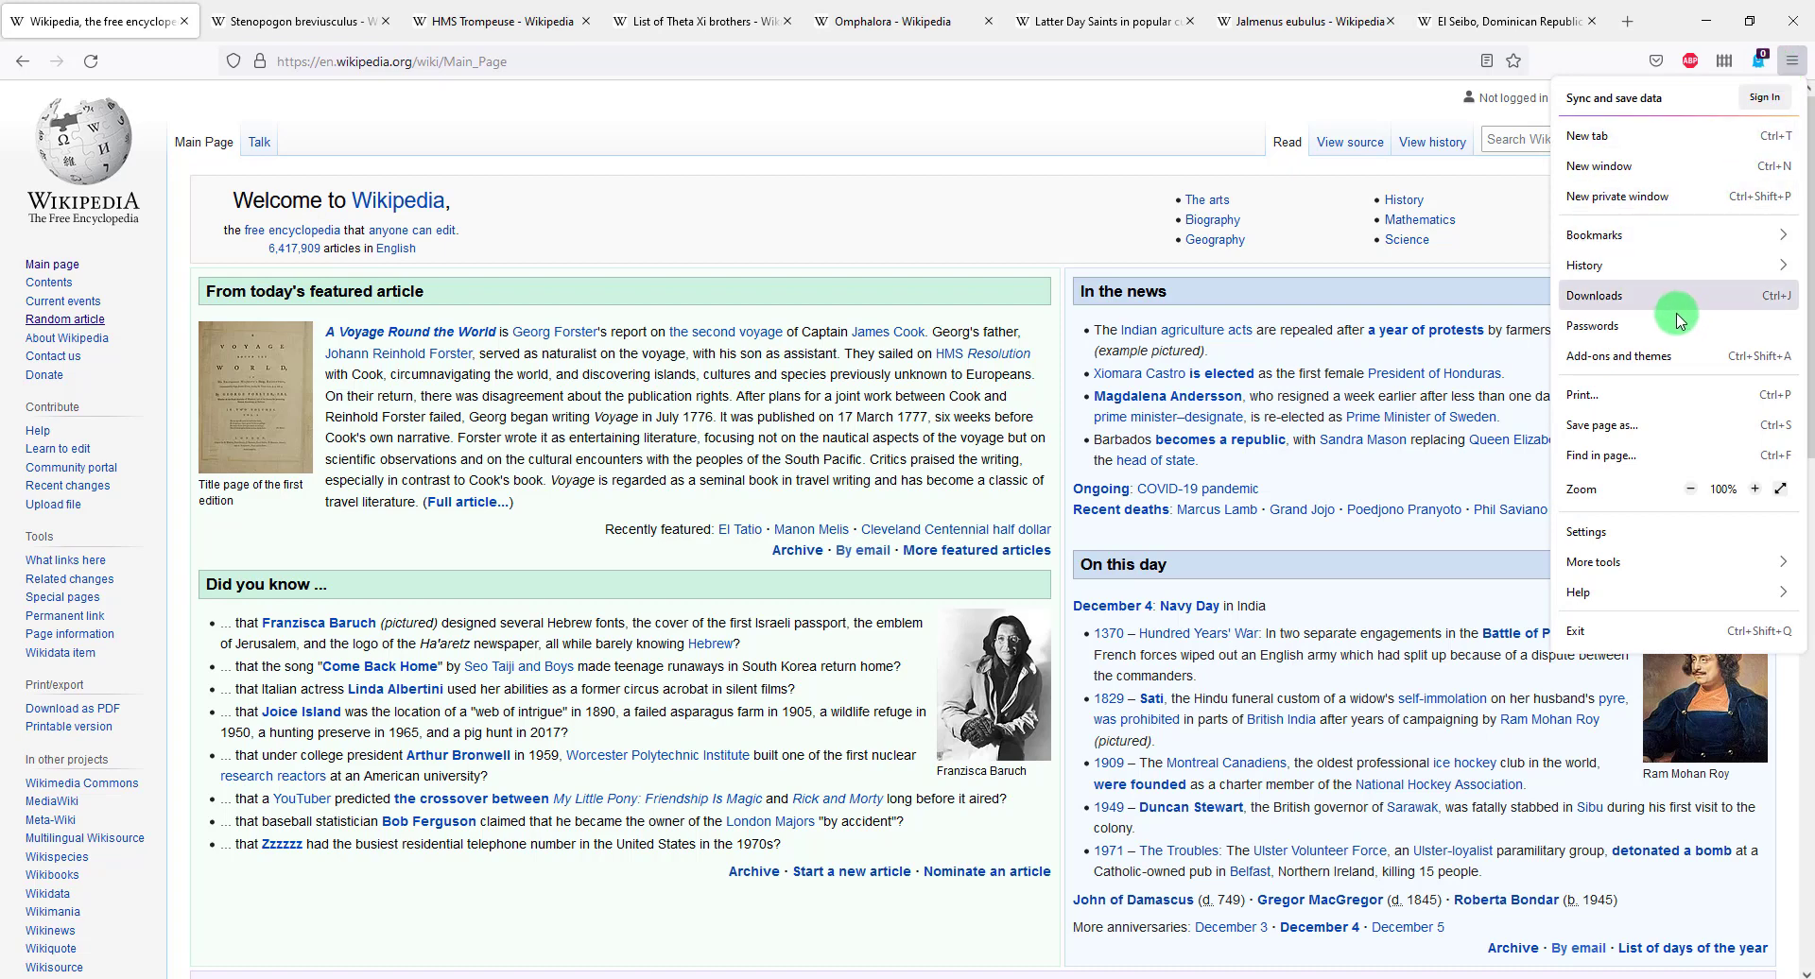
{"action": "left_click", "coordinate": [1632, 357]}
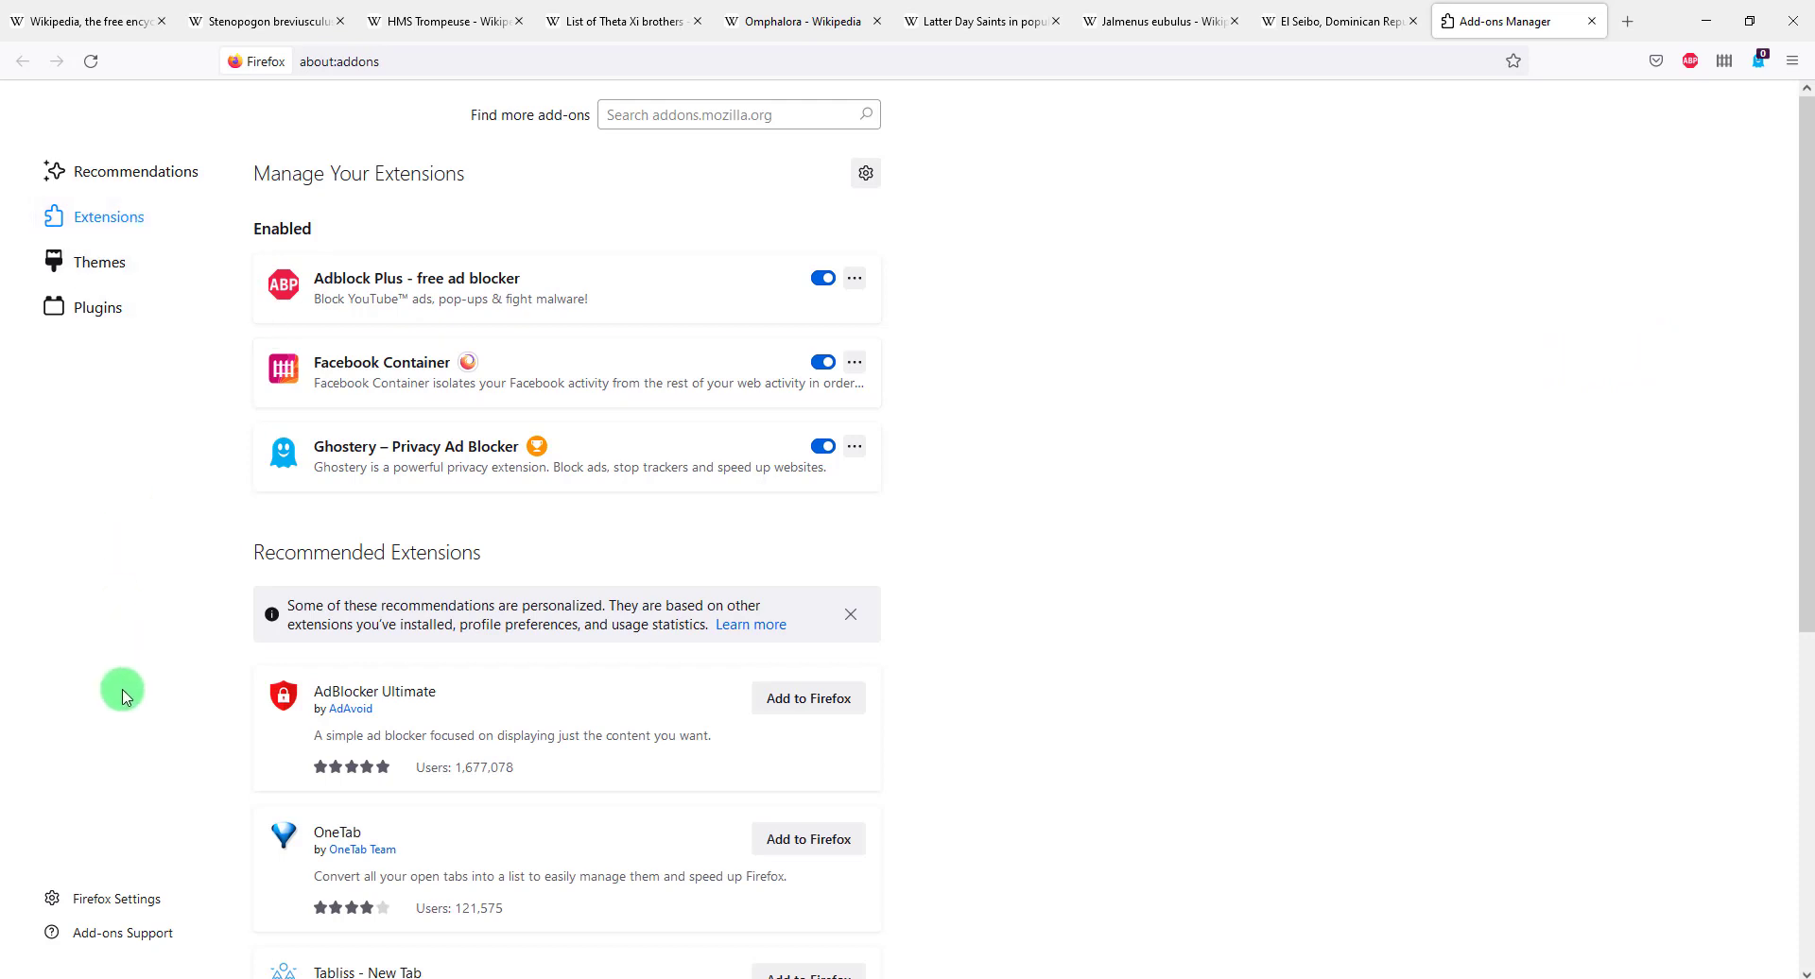
{"action": "left_click", "coordinate": [637, 118]}
{"action": "type", "text": "onetab"}
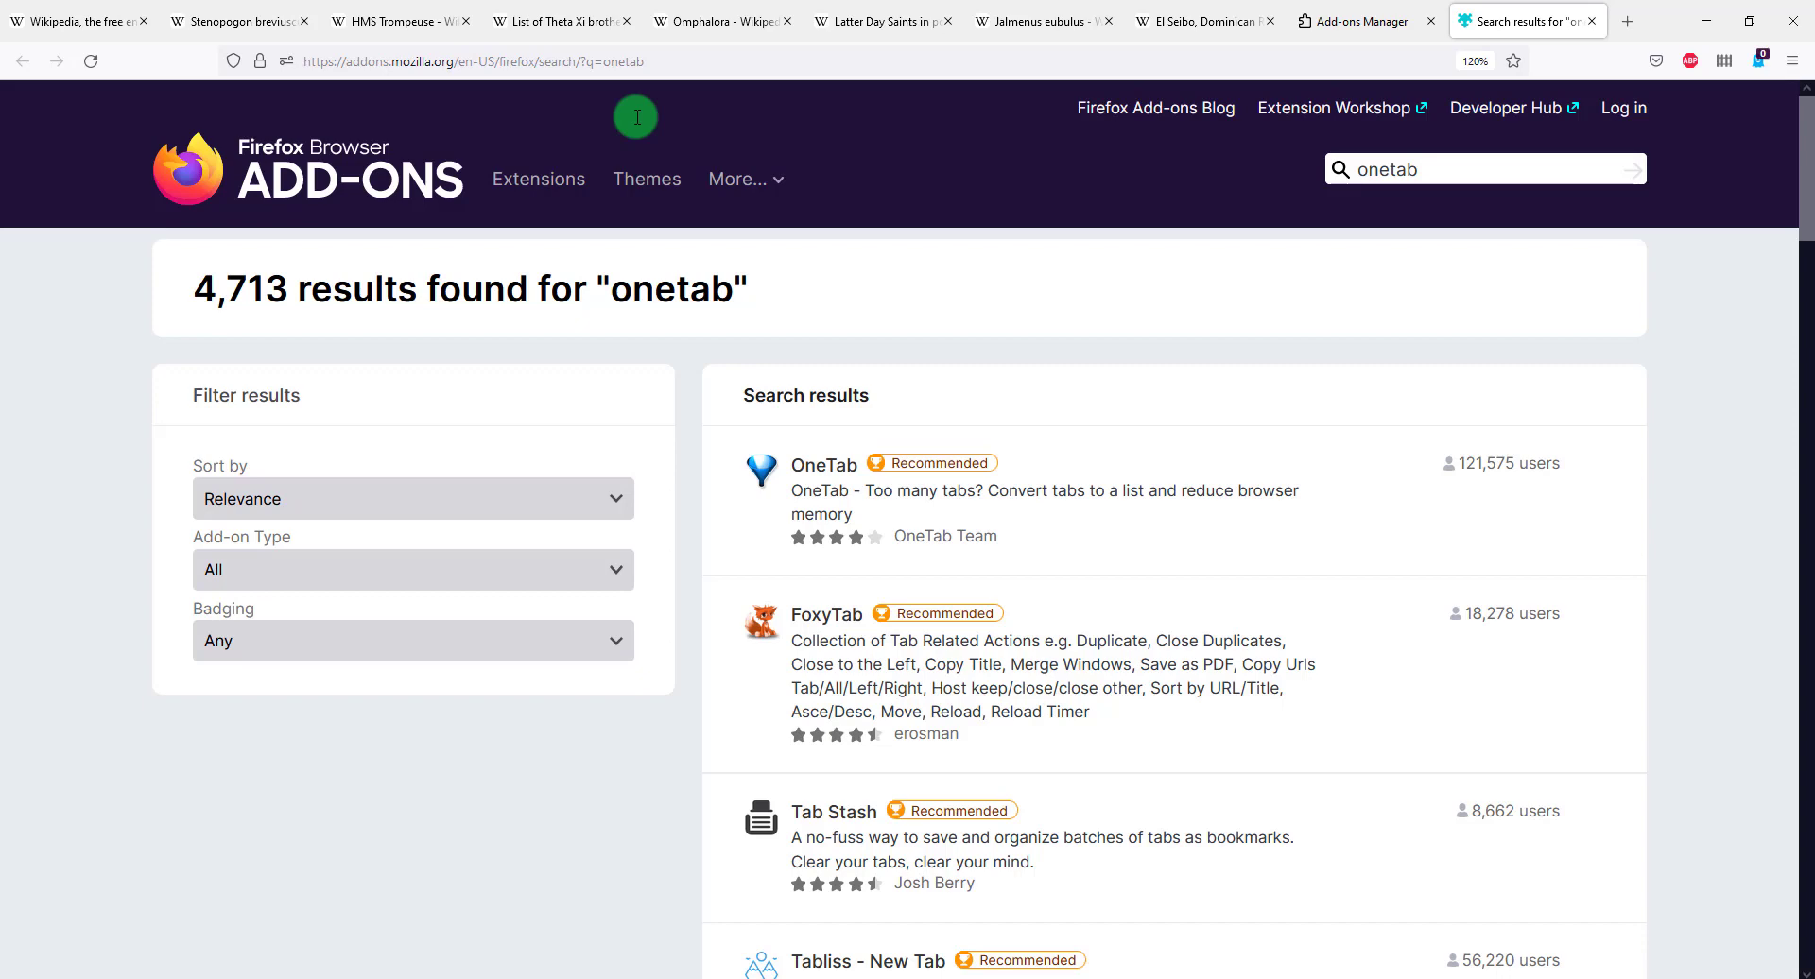
Open OneTab's add-on page and scroll down through its permissions and description.
{"action": "left_click", "coordinate": [852, 508]}
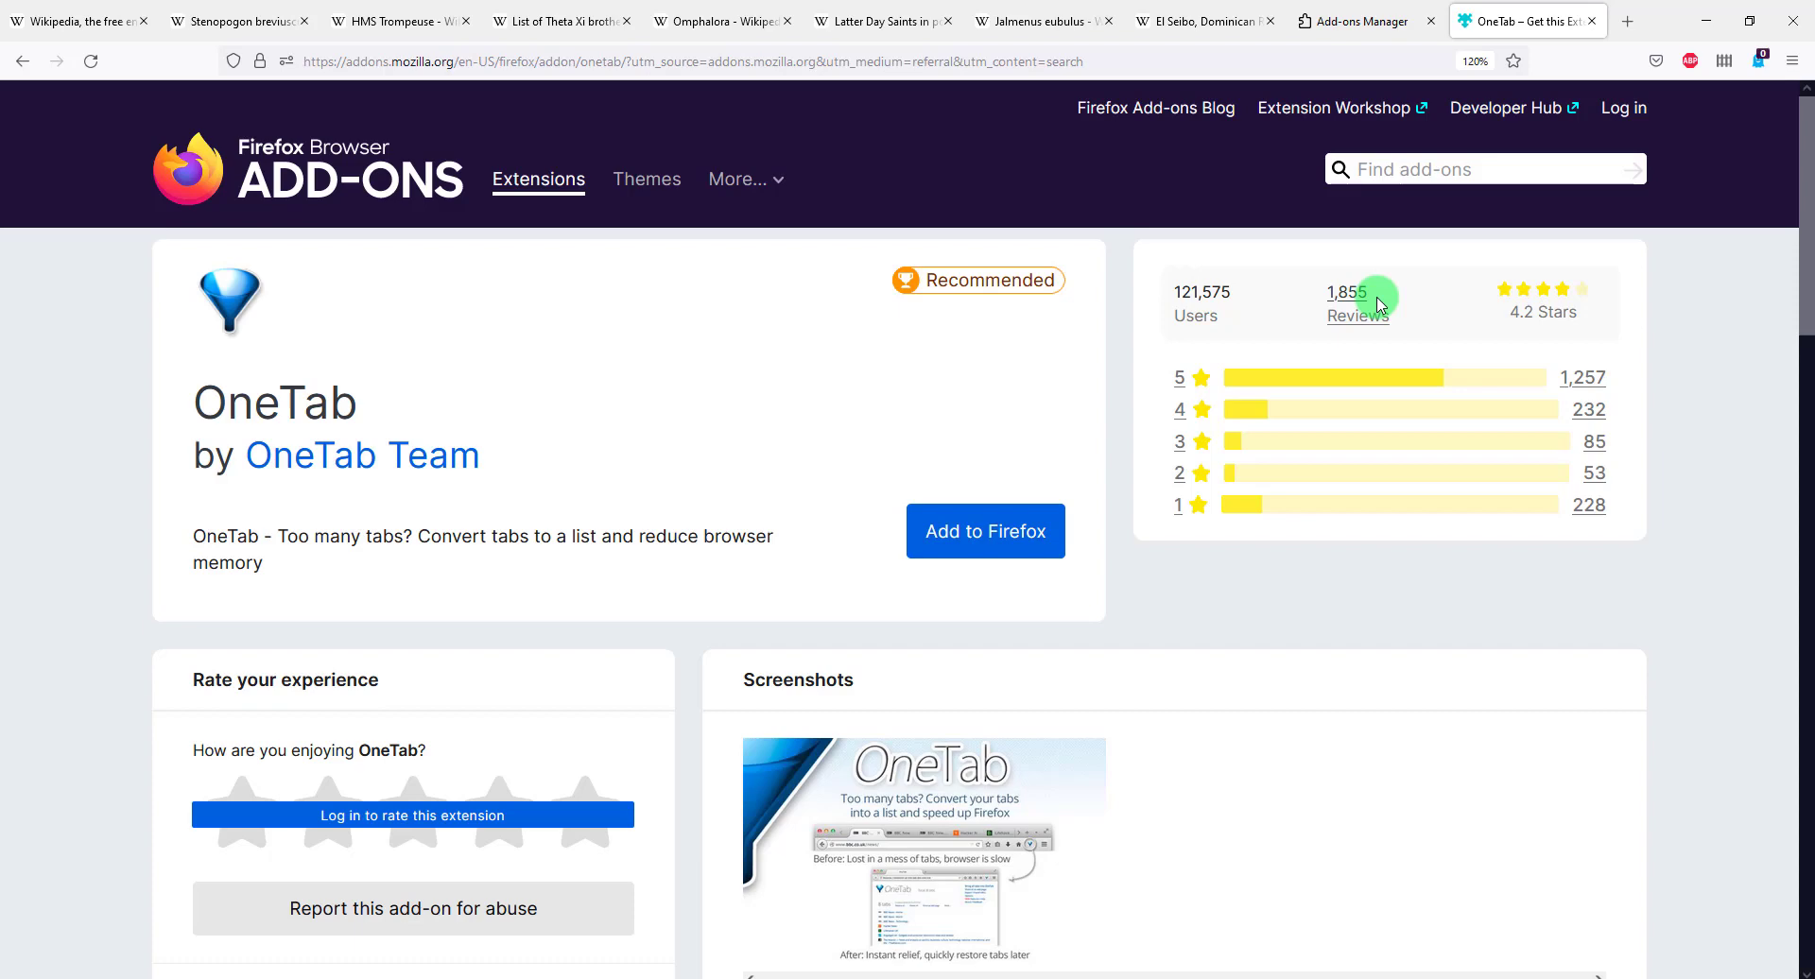
{"action": "scroll", "coordinate": [1257, 397], "scroll_direction": "down", "scroll_amount": 5}
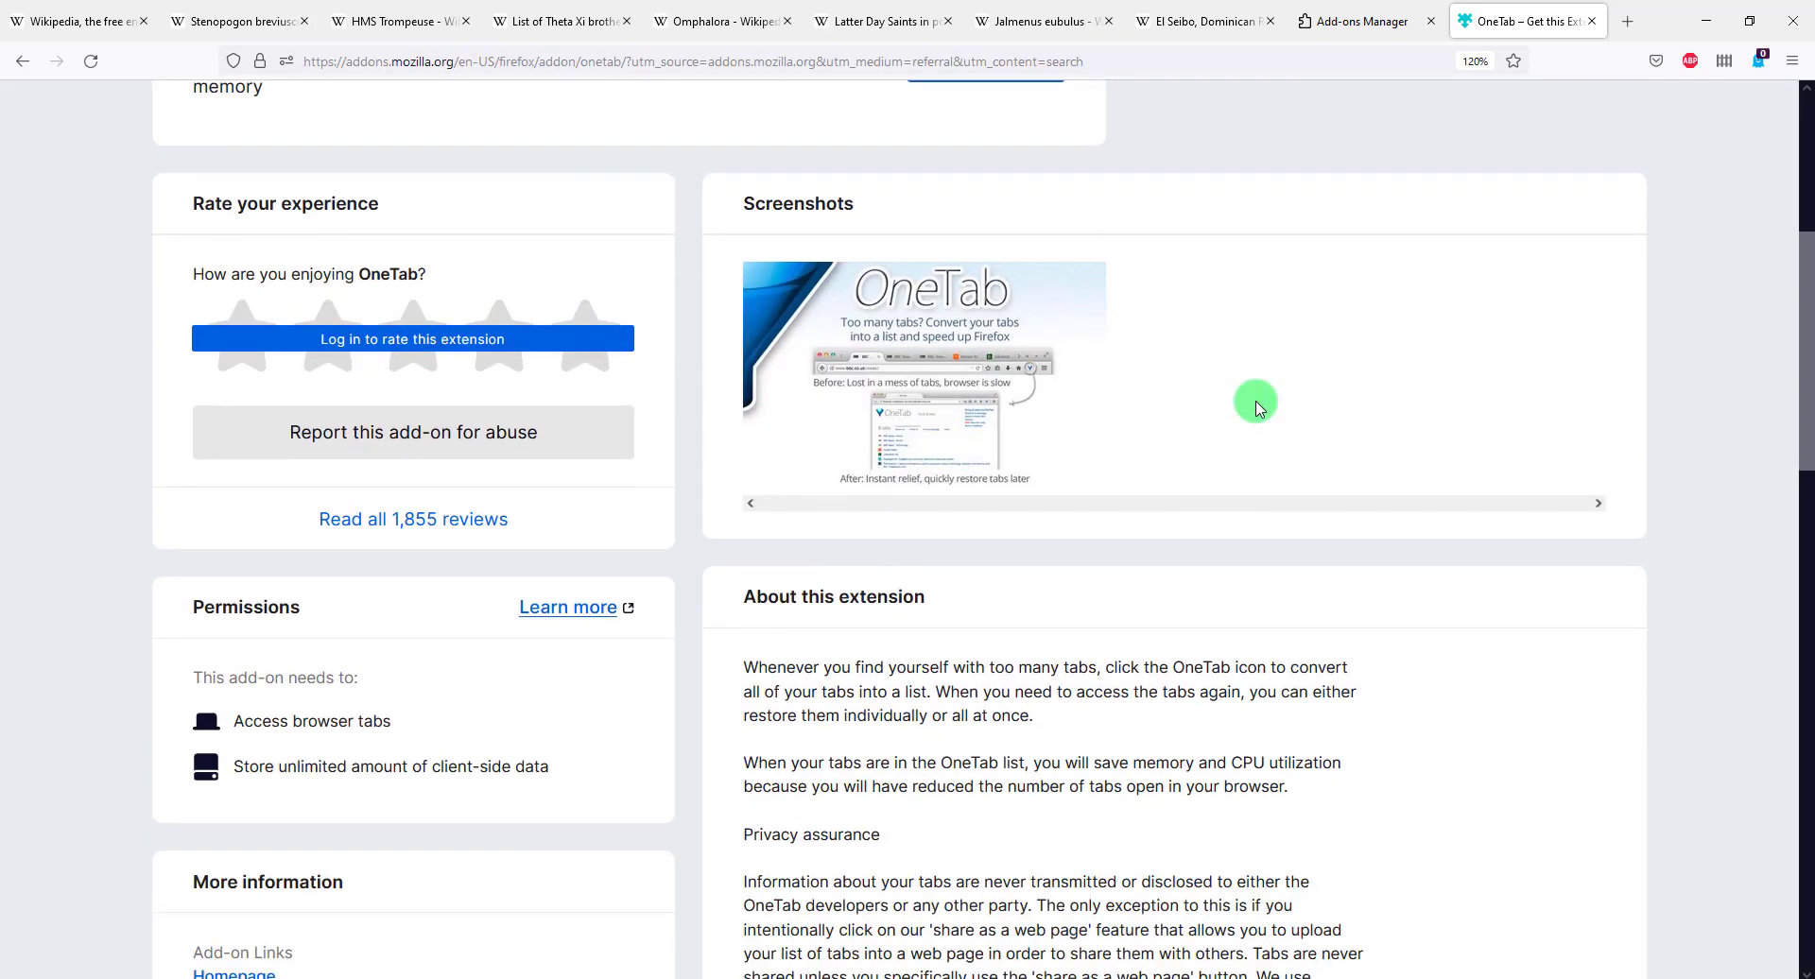
{"action": "scroll", "coordinate": [1256, 397], "scroll_direction": "down", "scroll_amount": 1}
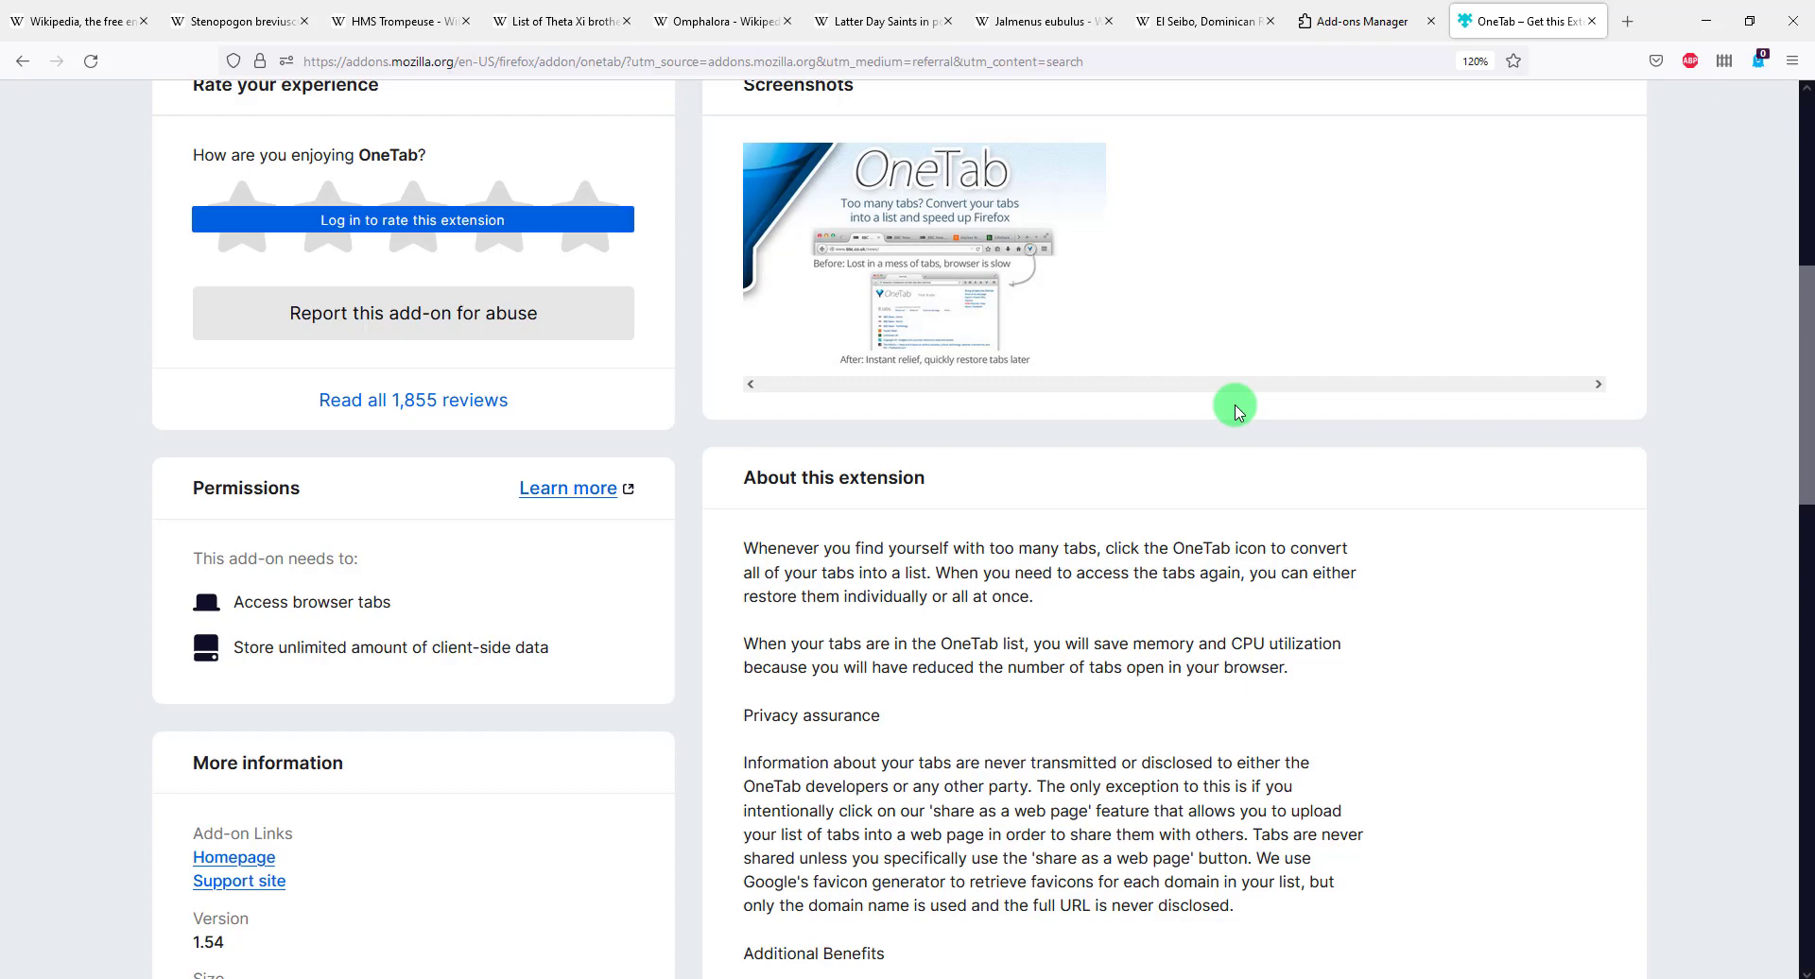
Install OneTab, granting its browser-tab permission, then close the OneTab add-on page tab.
{"action": "scroll", "coordinate": [1235, 412], "scroll_direction": "up", "scroll_amount": 6}
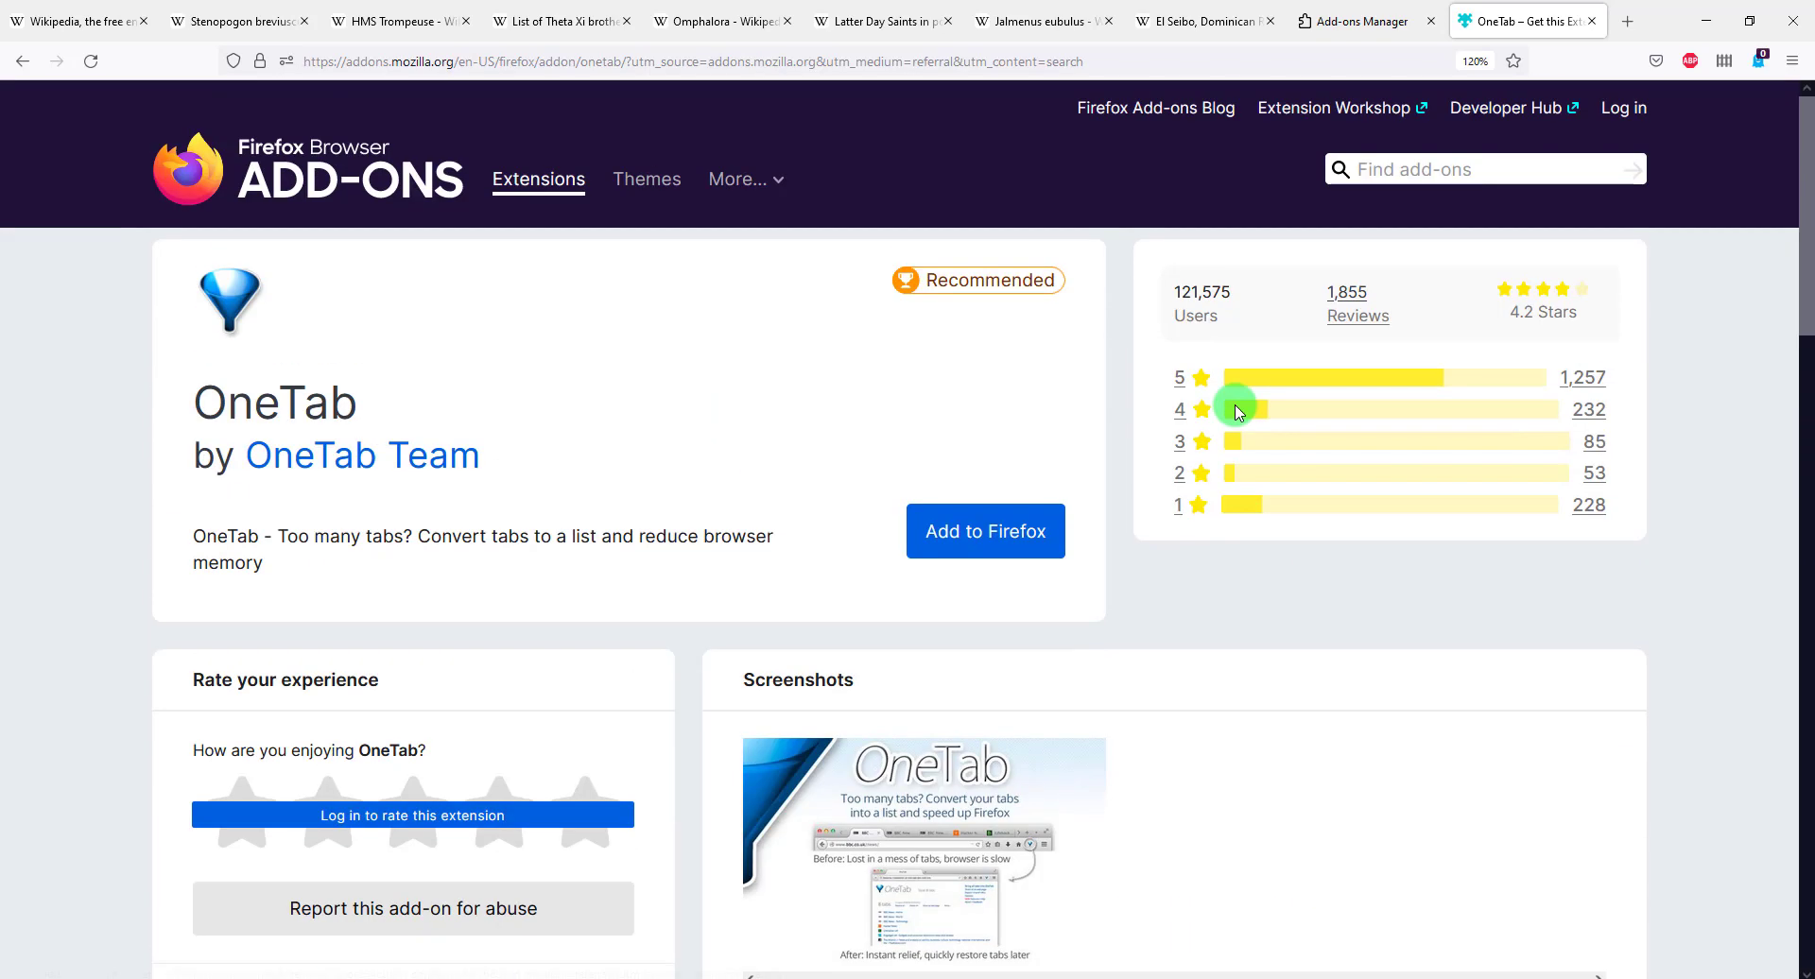
{"action": "left_click", "coordinate": [984, 542]}
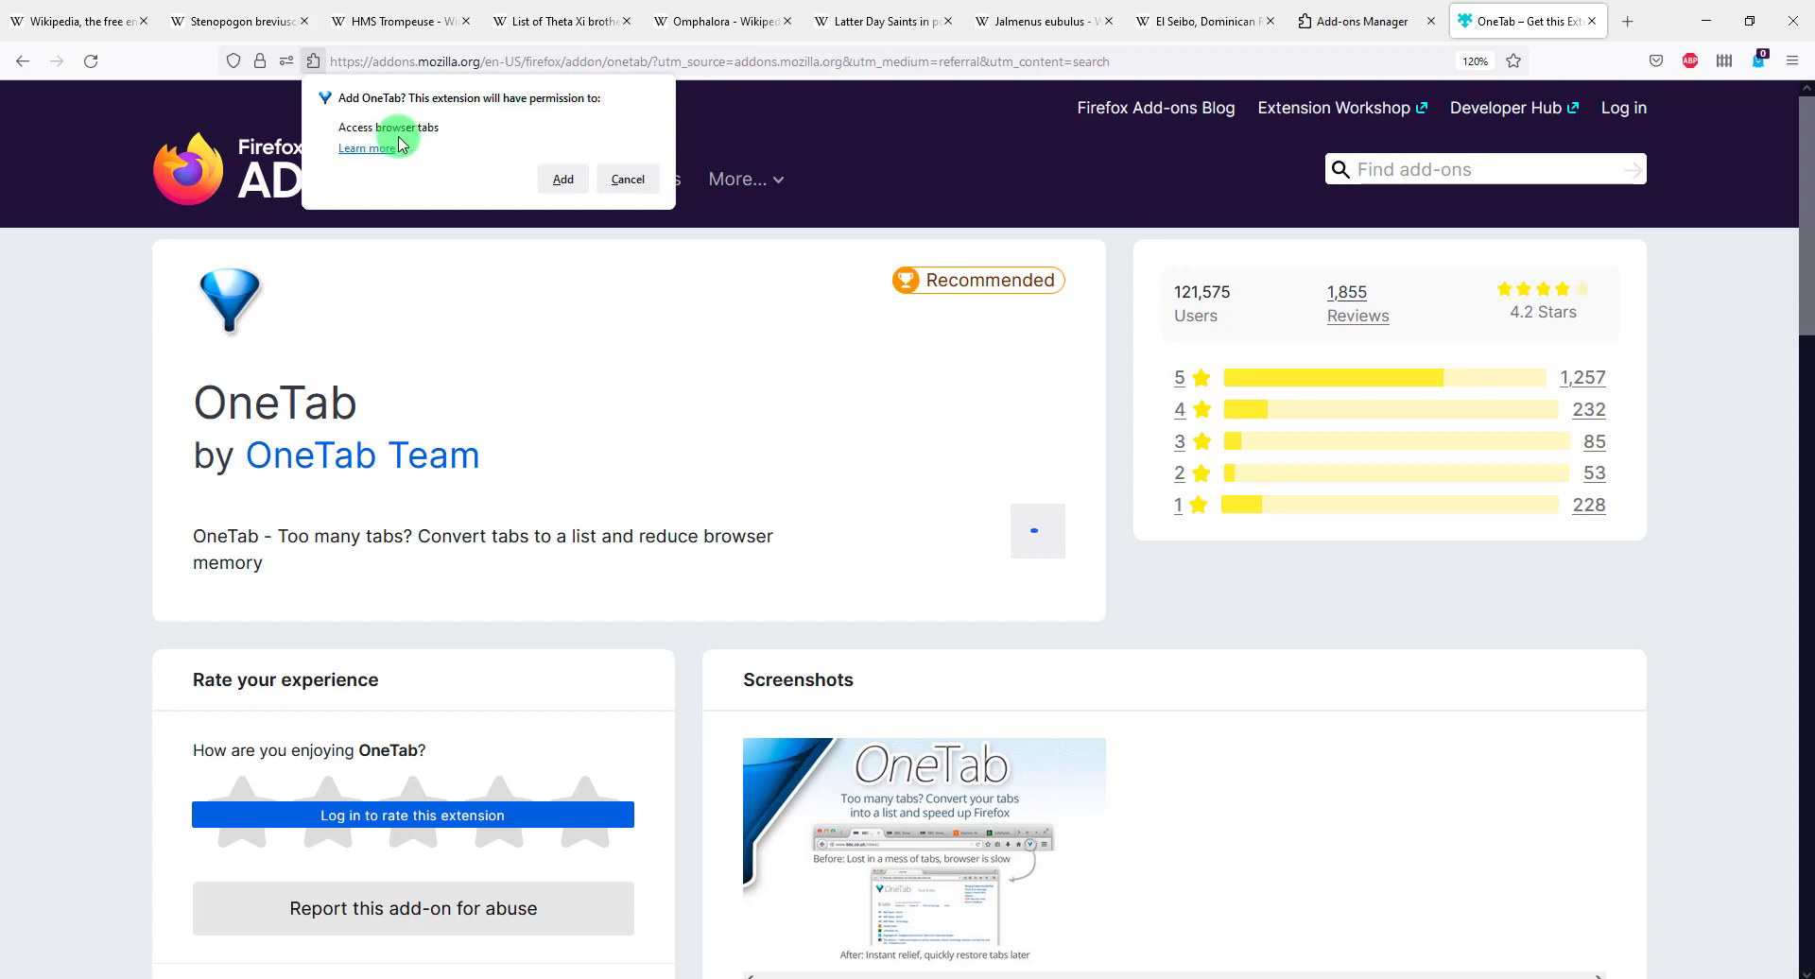
{"action": "left_click", "coordinate": [563, 189]}
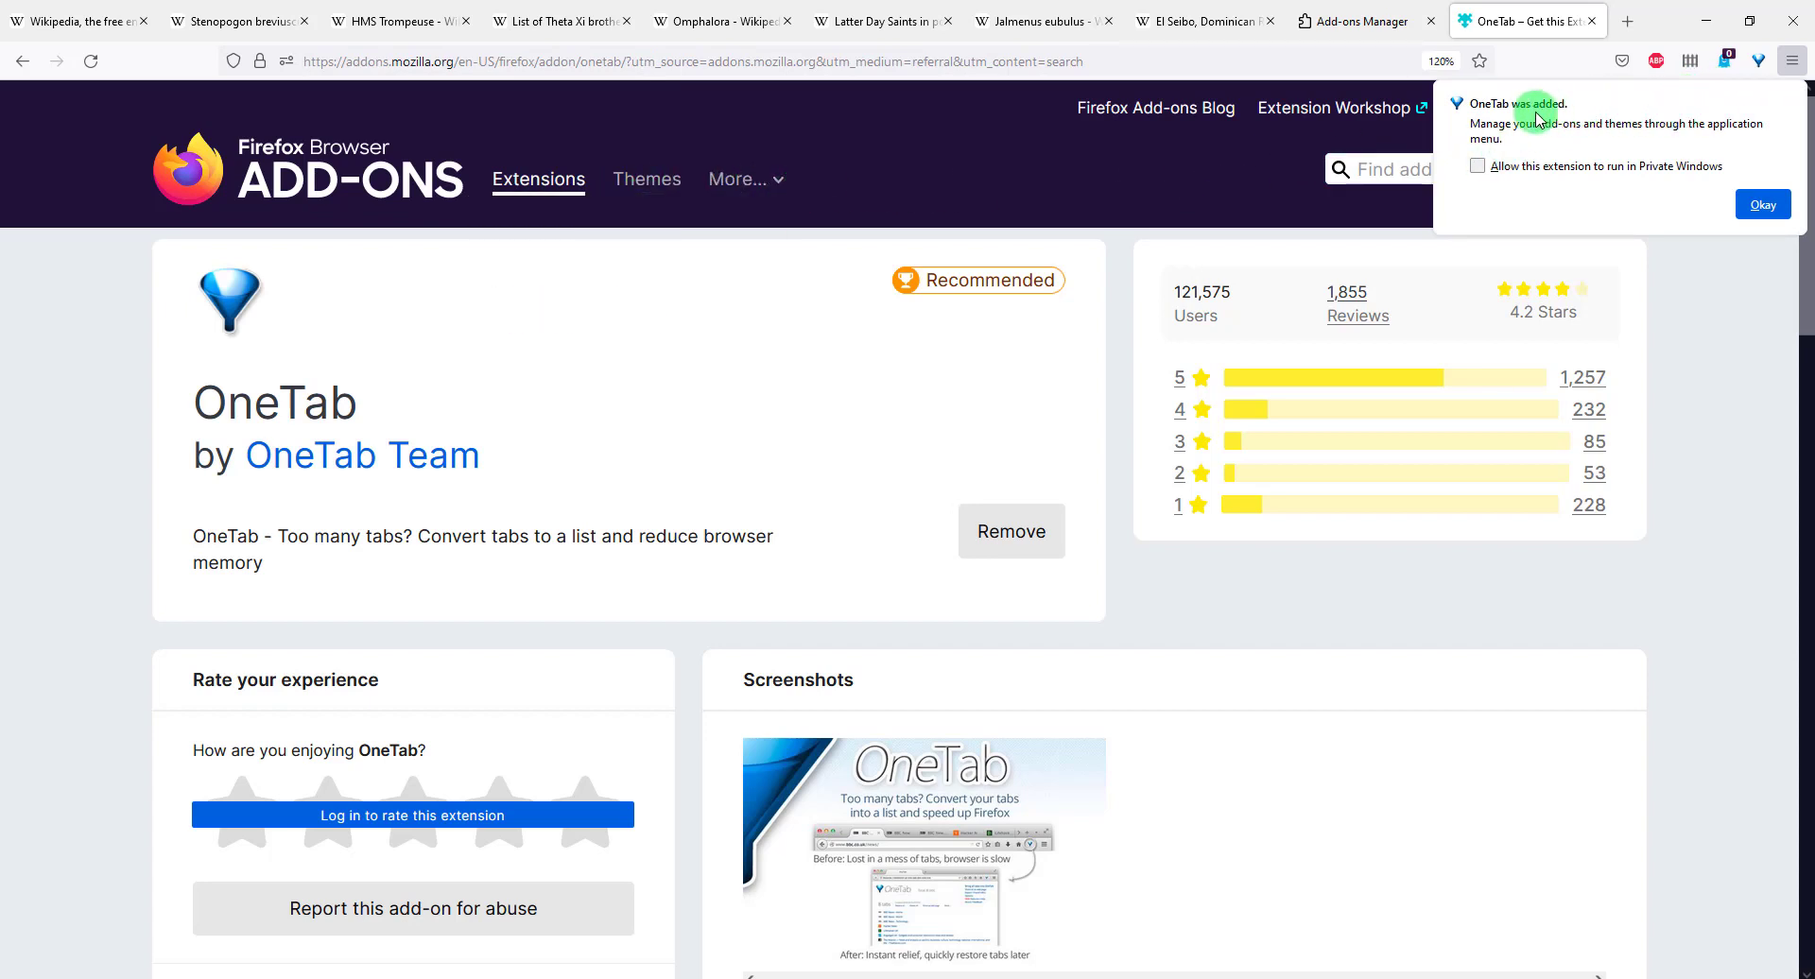
{"action": "left_click", "coordinate": [1763, 204]}
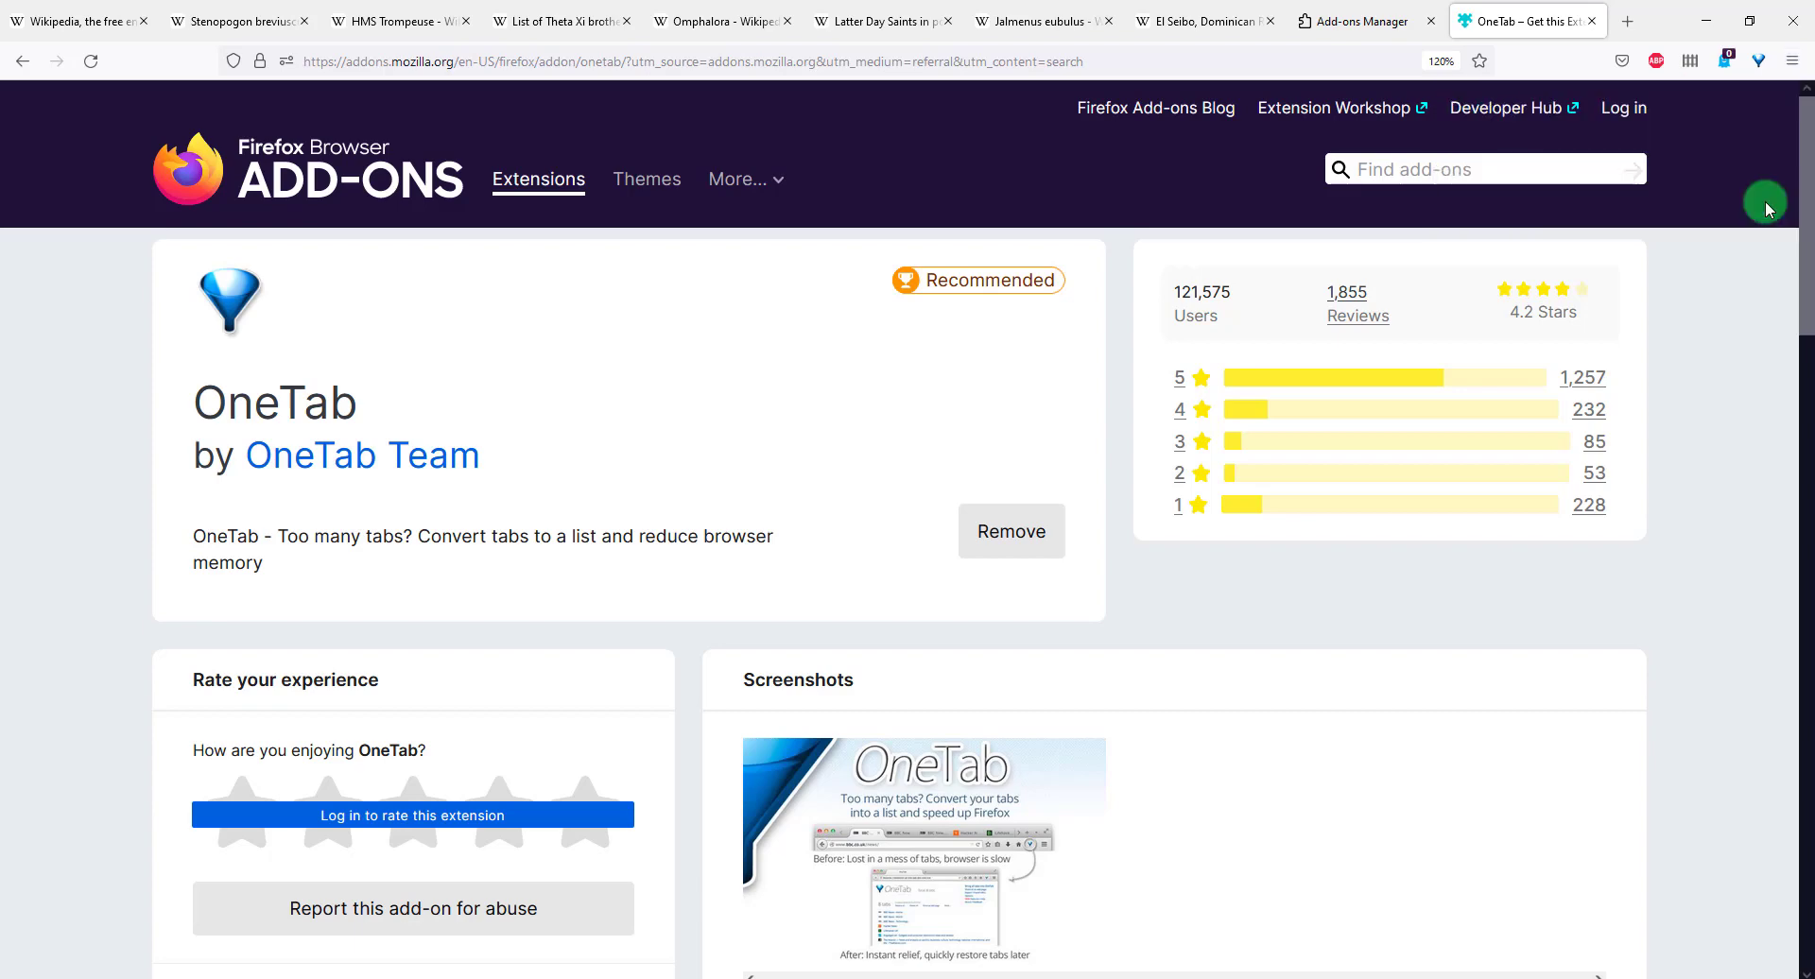
{"action": "left_click", "coordinate": [1595, 24]}
Close the Add-ons Manager tab and send all eight Wikipedia tabs to OneTab.
{"action": "left_click", "coordinate": [1593, 23]}
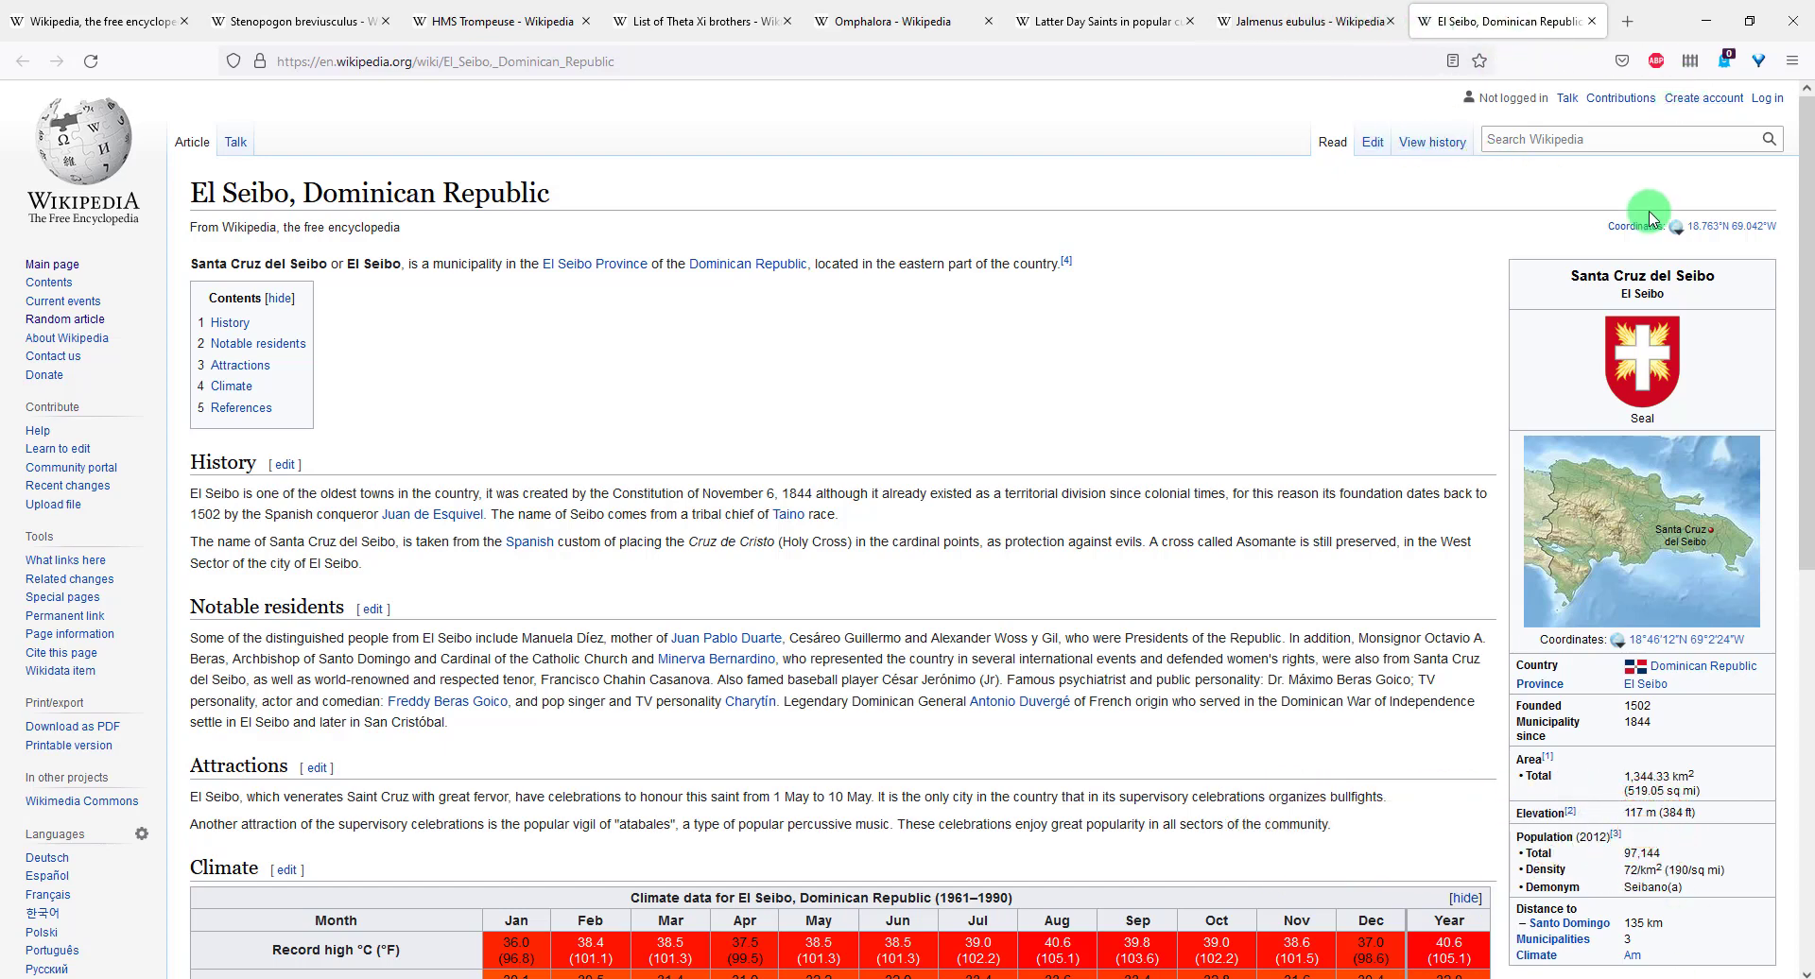
{"action": "left_click", "coordinate": [1759, 67]}
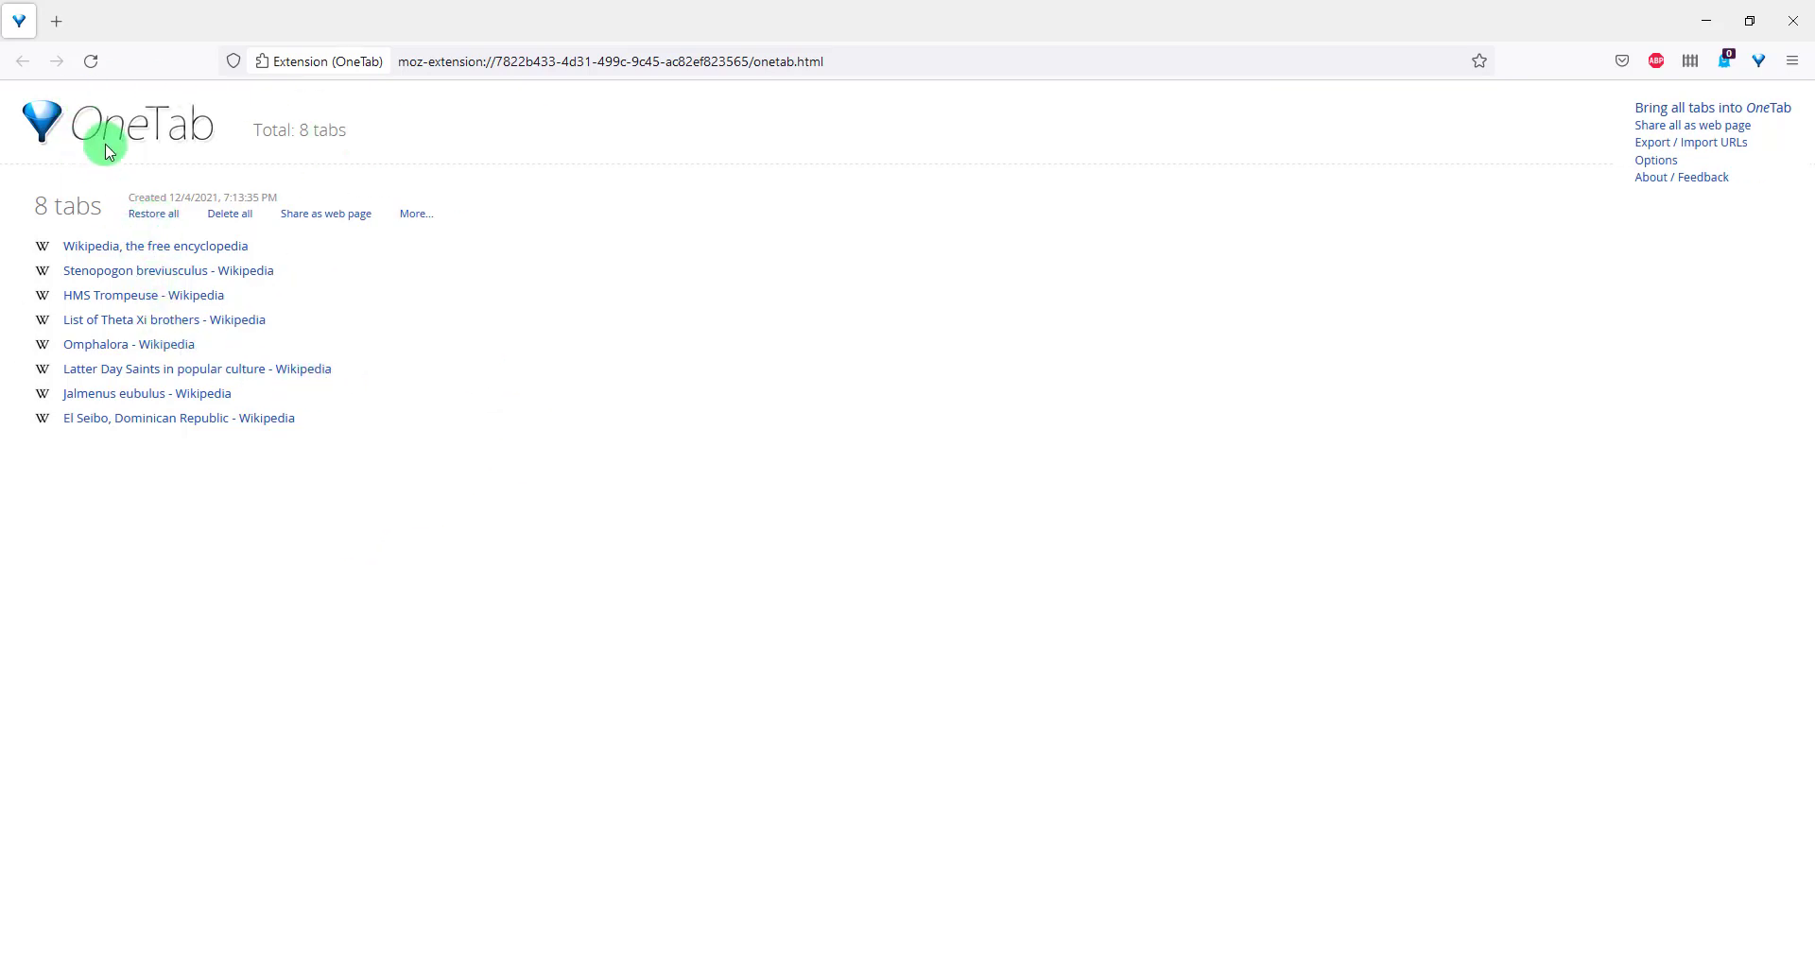
Load Wikipedia in a new tab, then restore the Theta Xi brothers and Wikipedia entries from OneTab.
{"action": "left_click", "coordinate": [57, 21]}
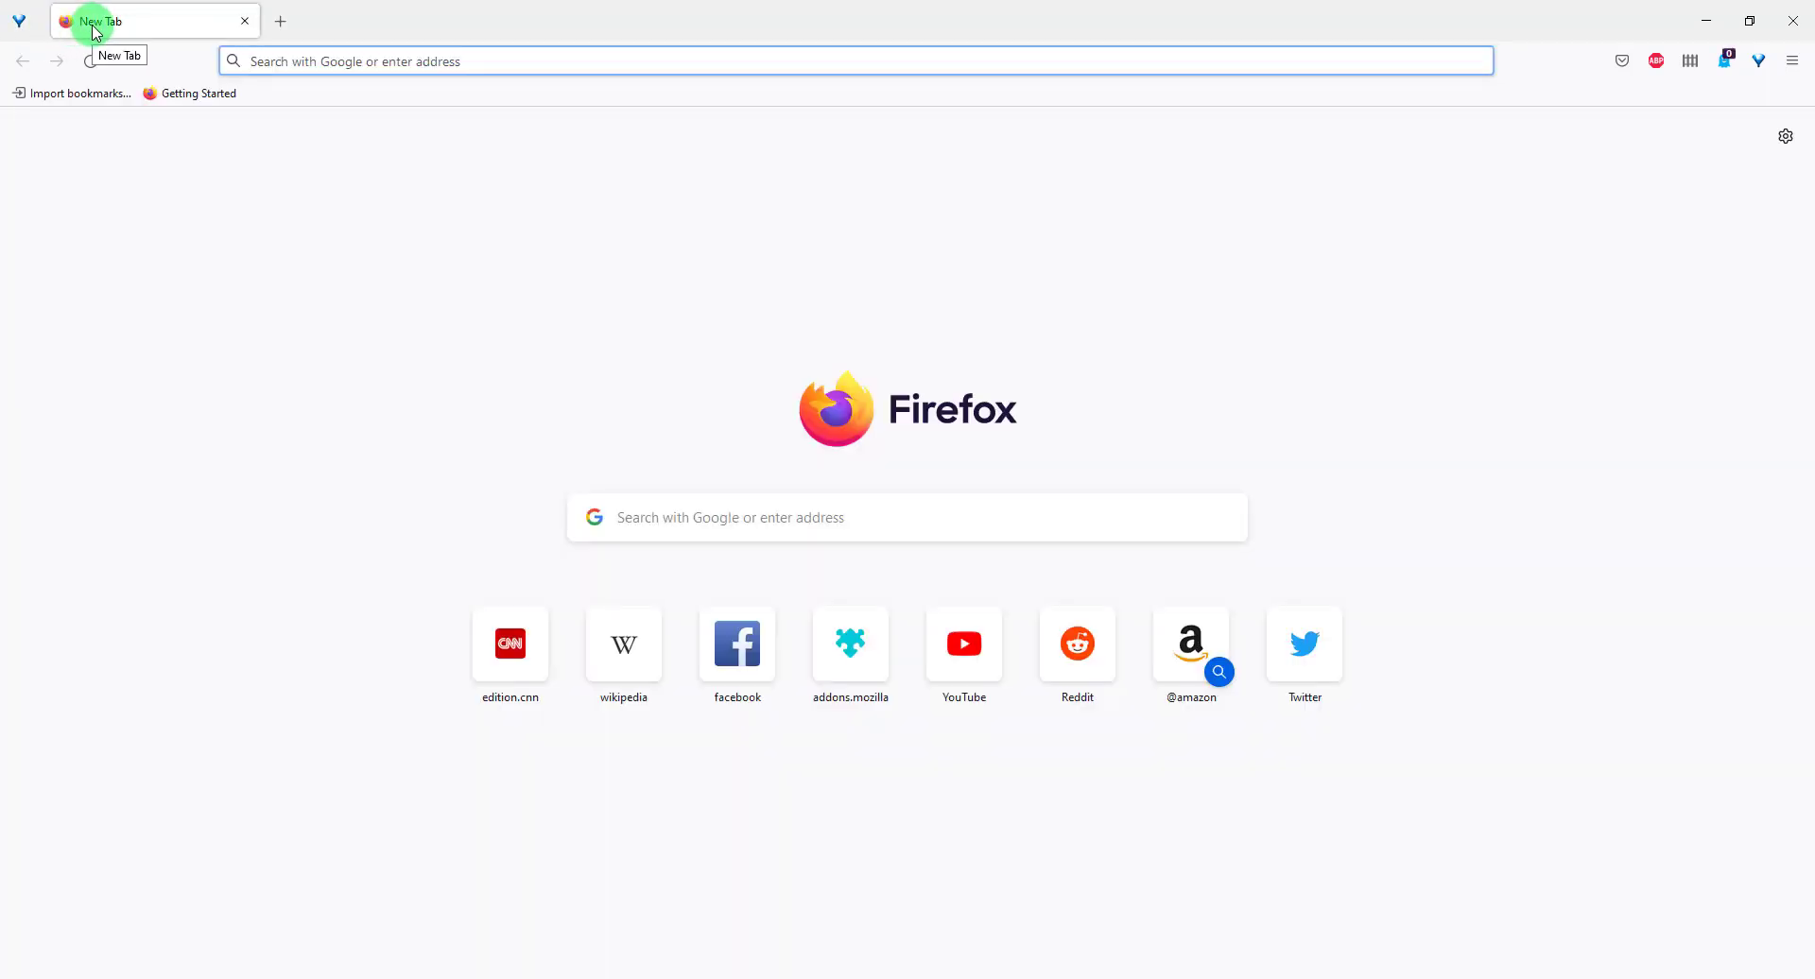
{"action": "left_click", "coordinate": [624, 643]}
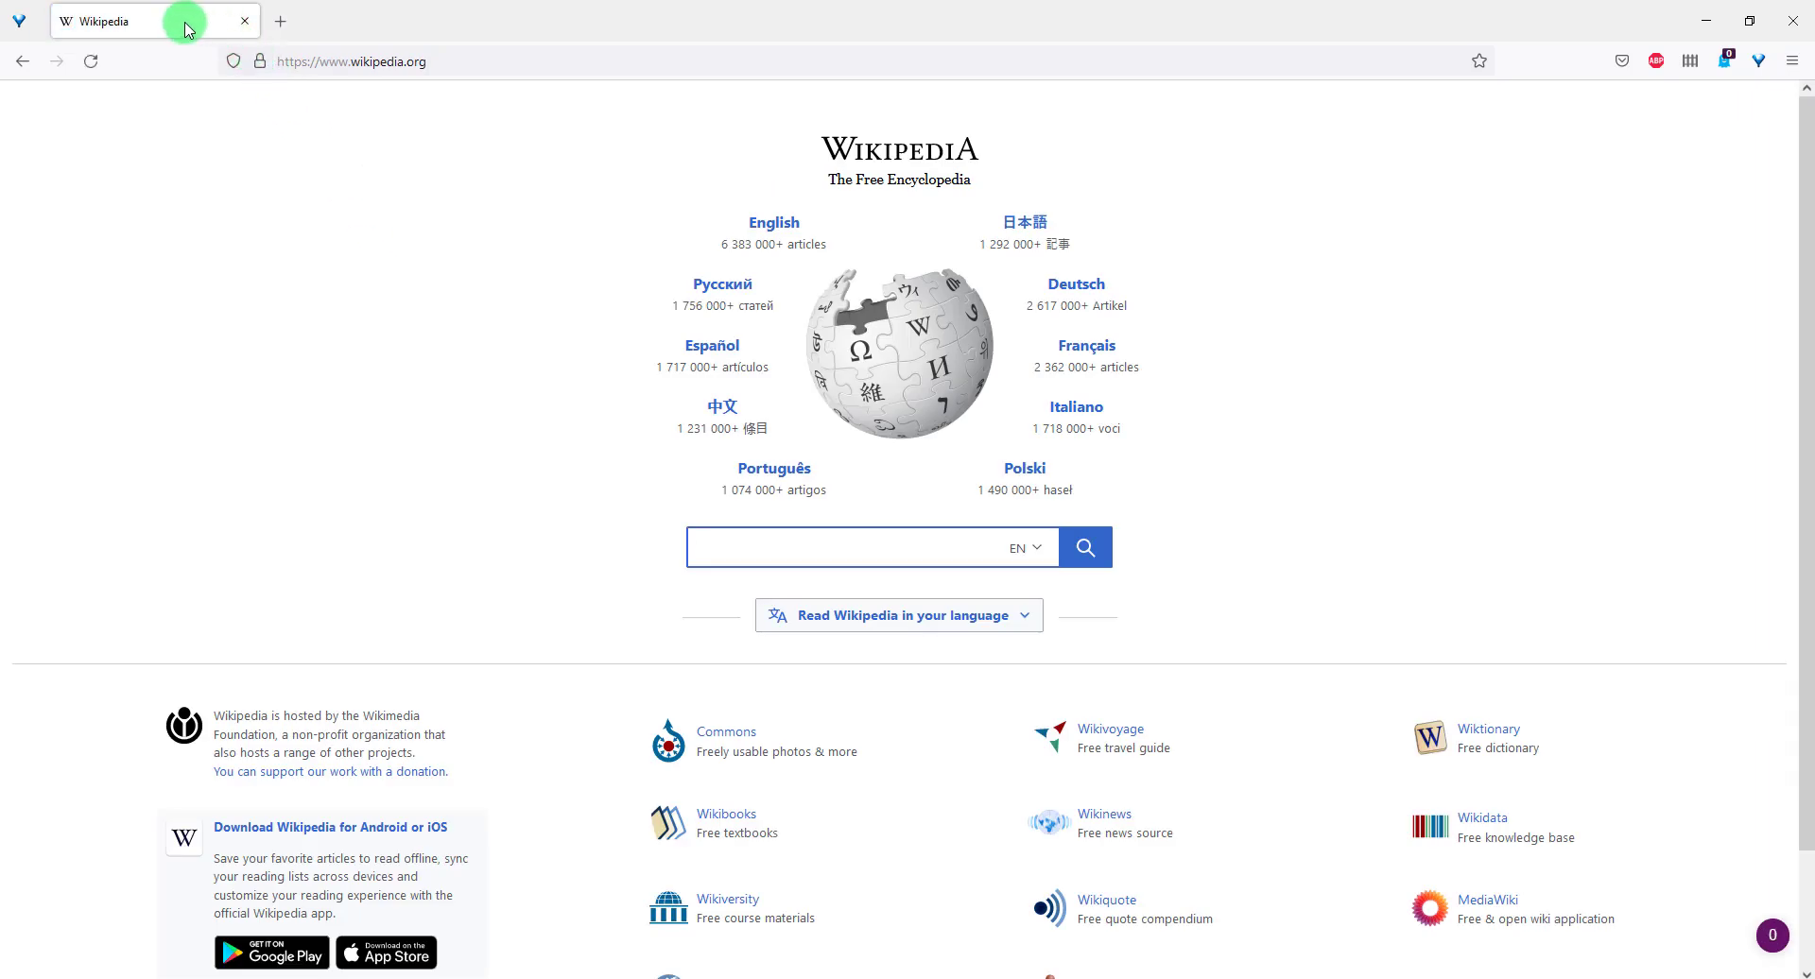
{"action": "left_click", "coordinate": [24, 24]}
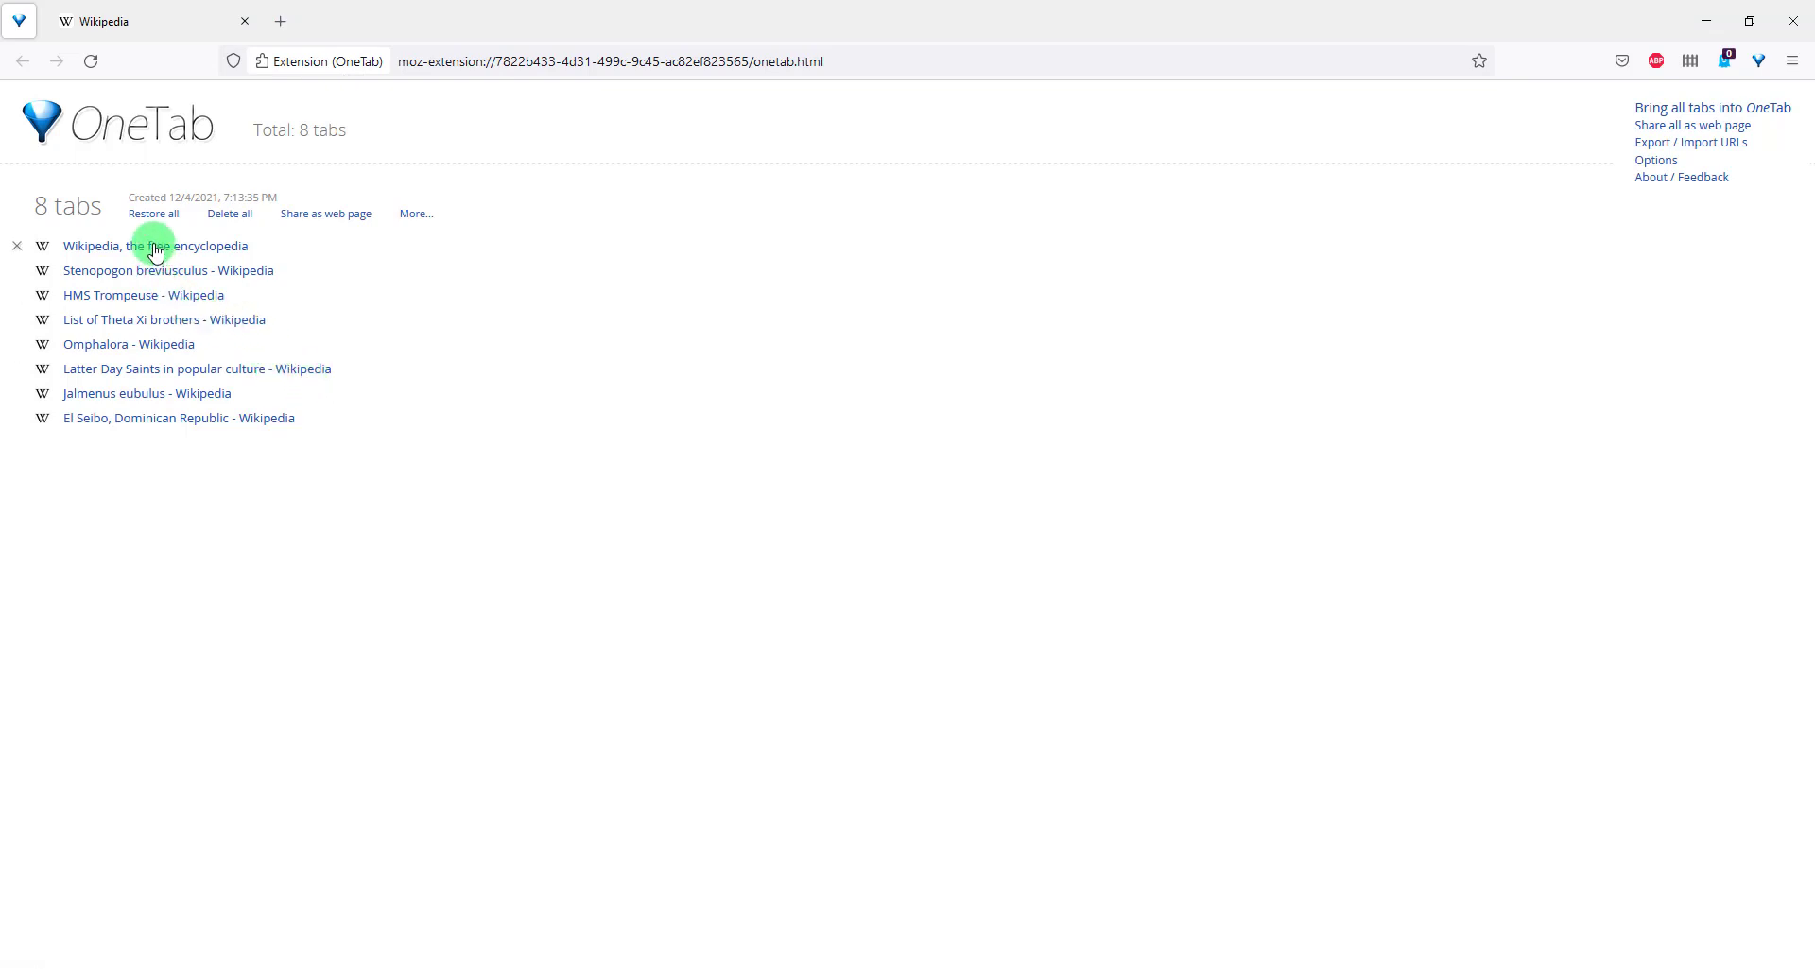
{"action": "left_click", "coordinate": [110, 320]}
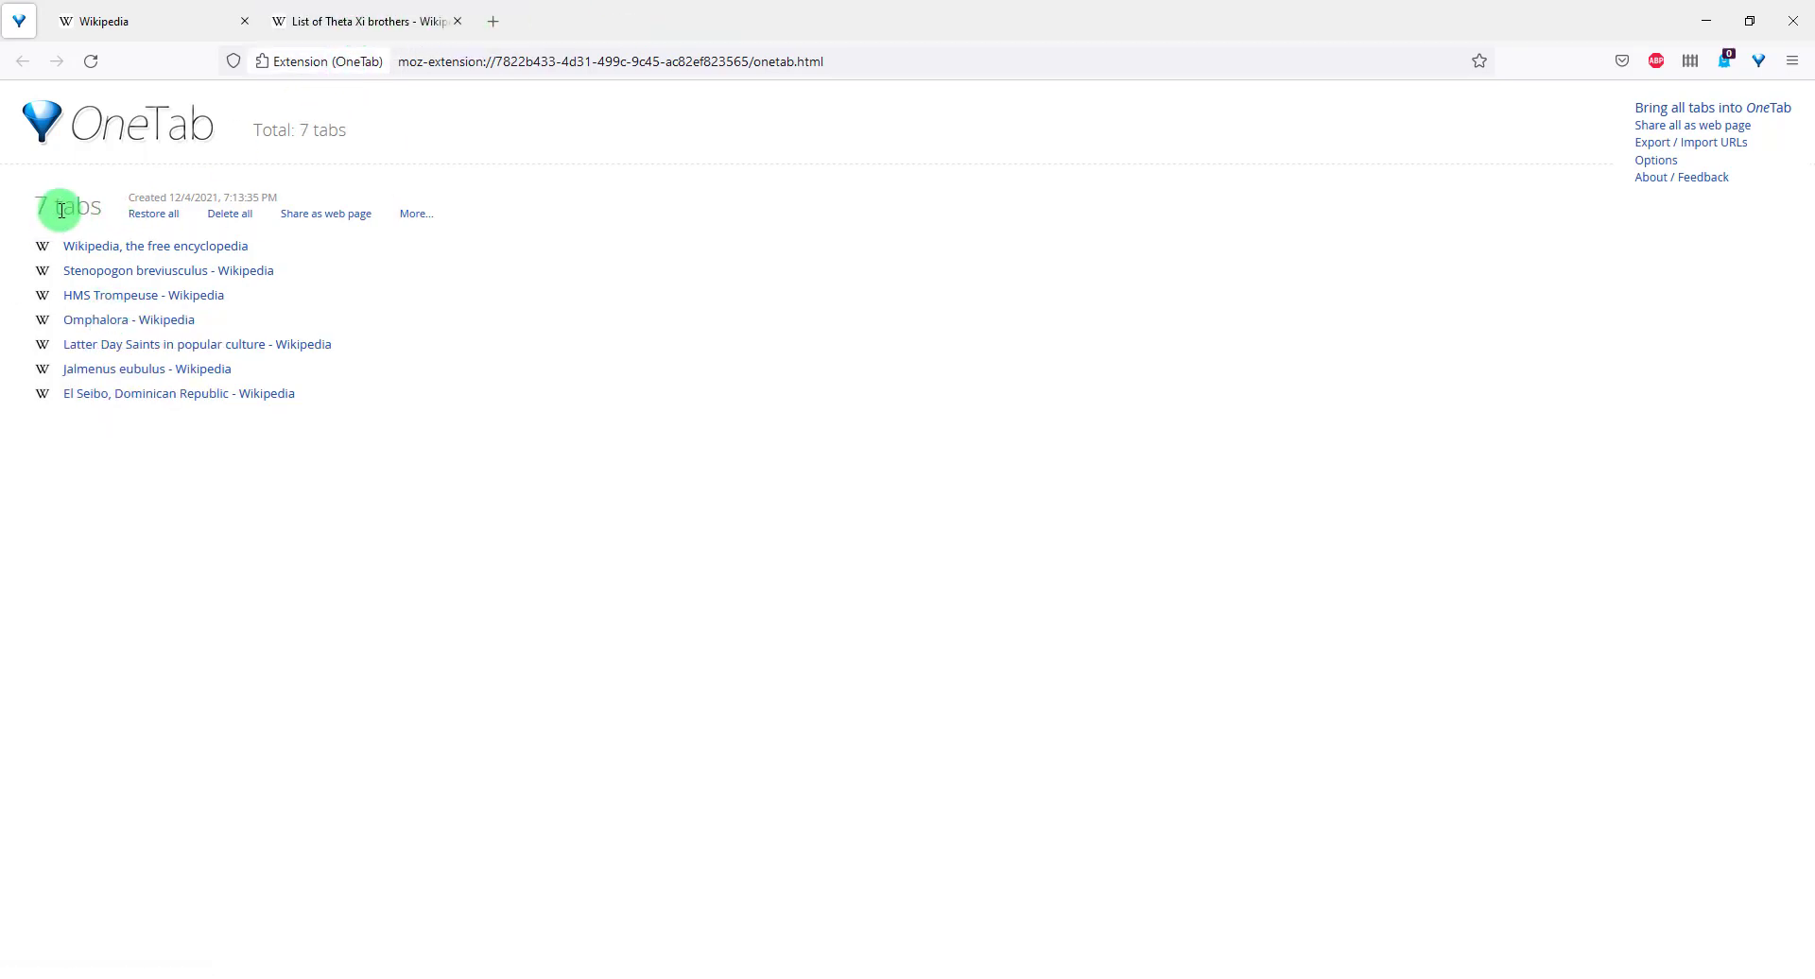
{"action": "left_click", "coordinate": [121, 248]}
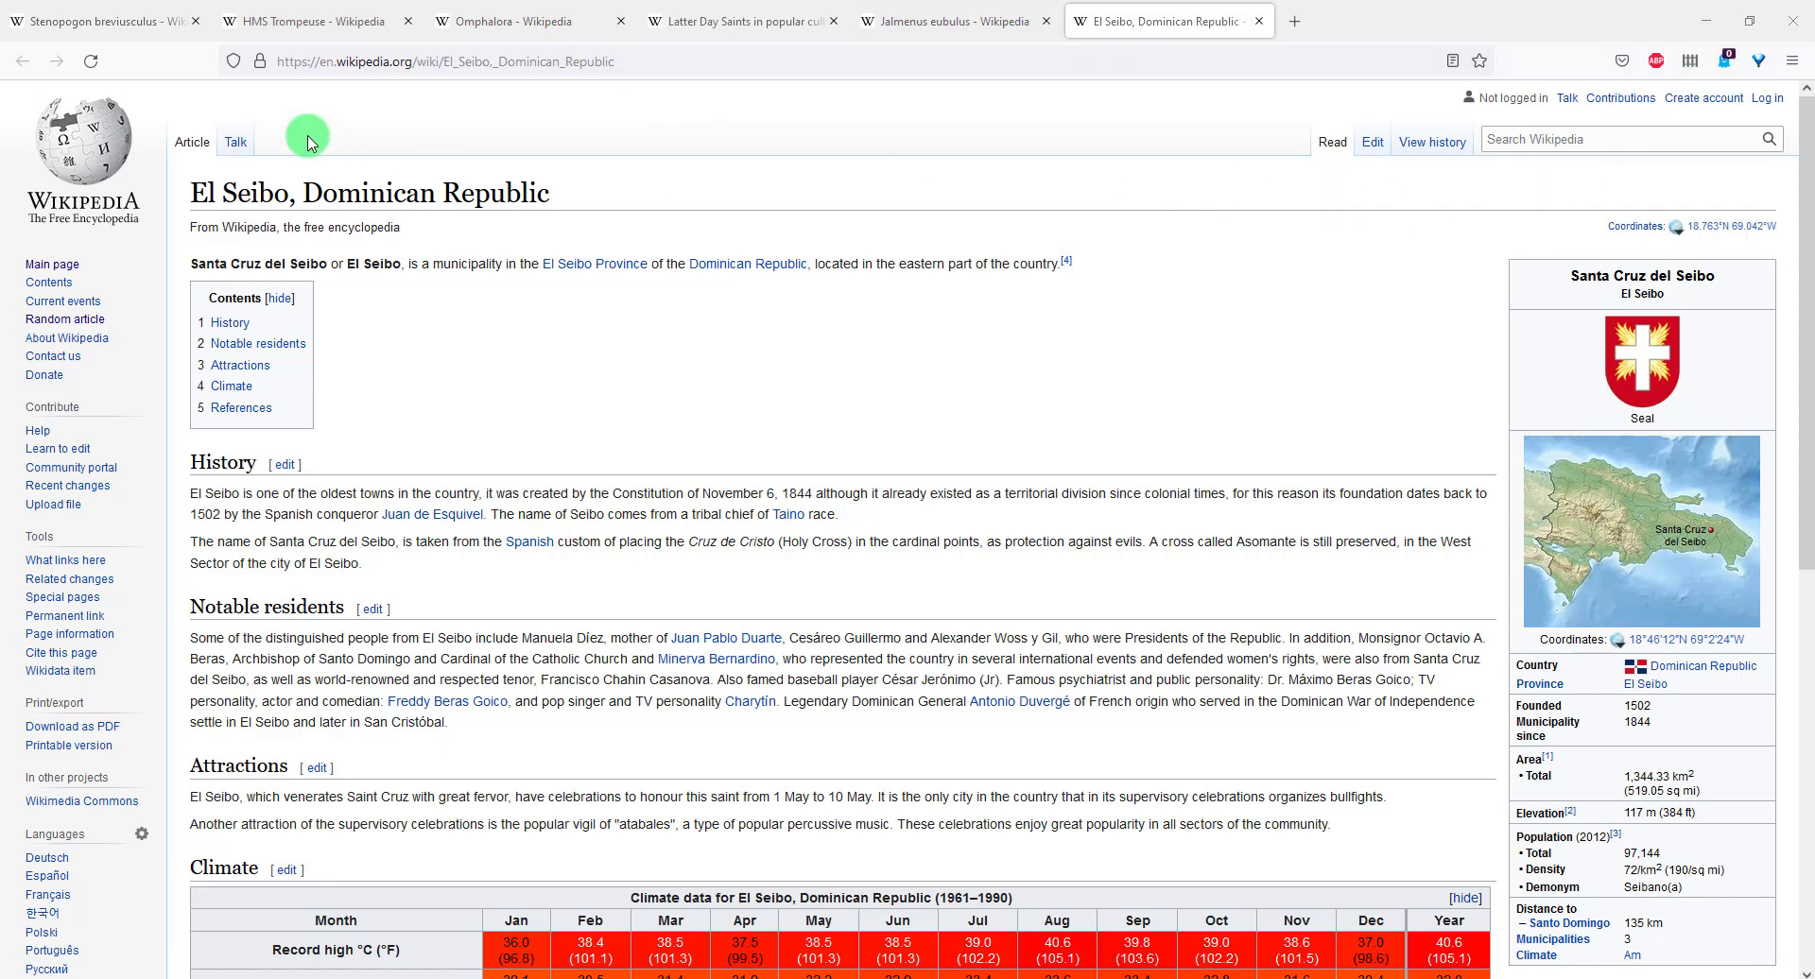
Send the three open Wikipedia tabs to OneTab as a second saved group.
{"action": "left_click", "coordinate": [1759, 62]}
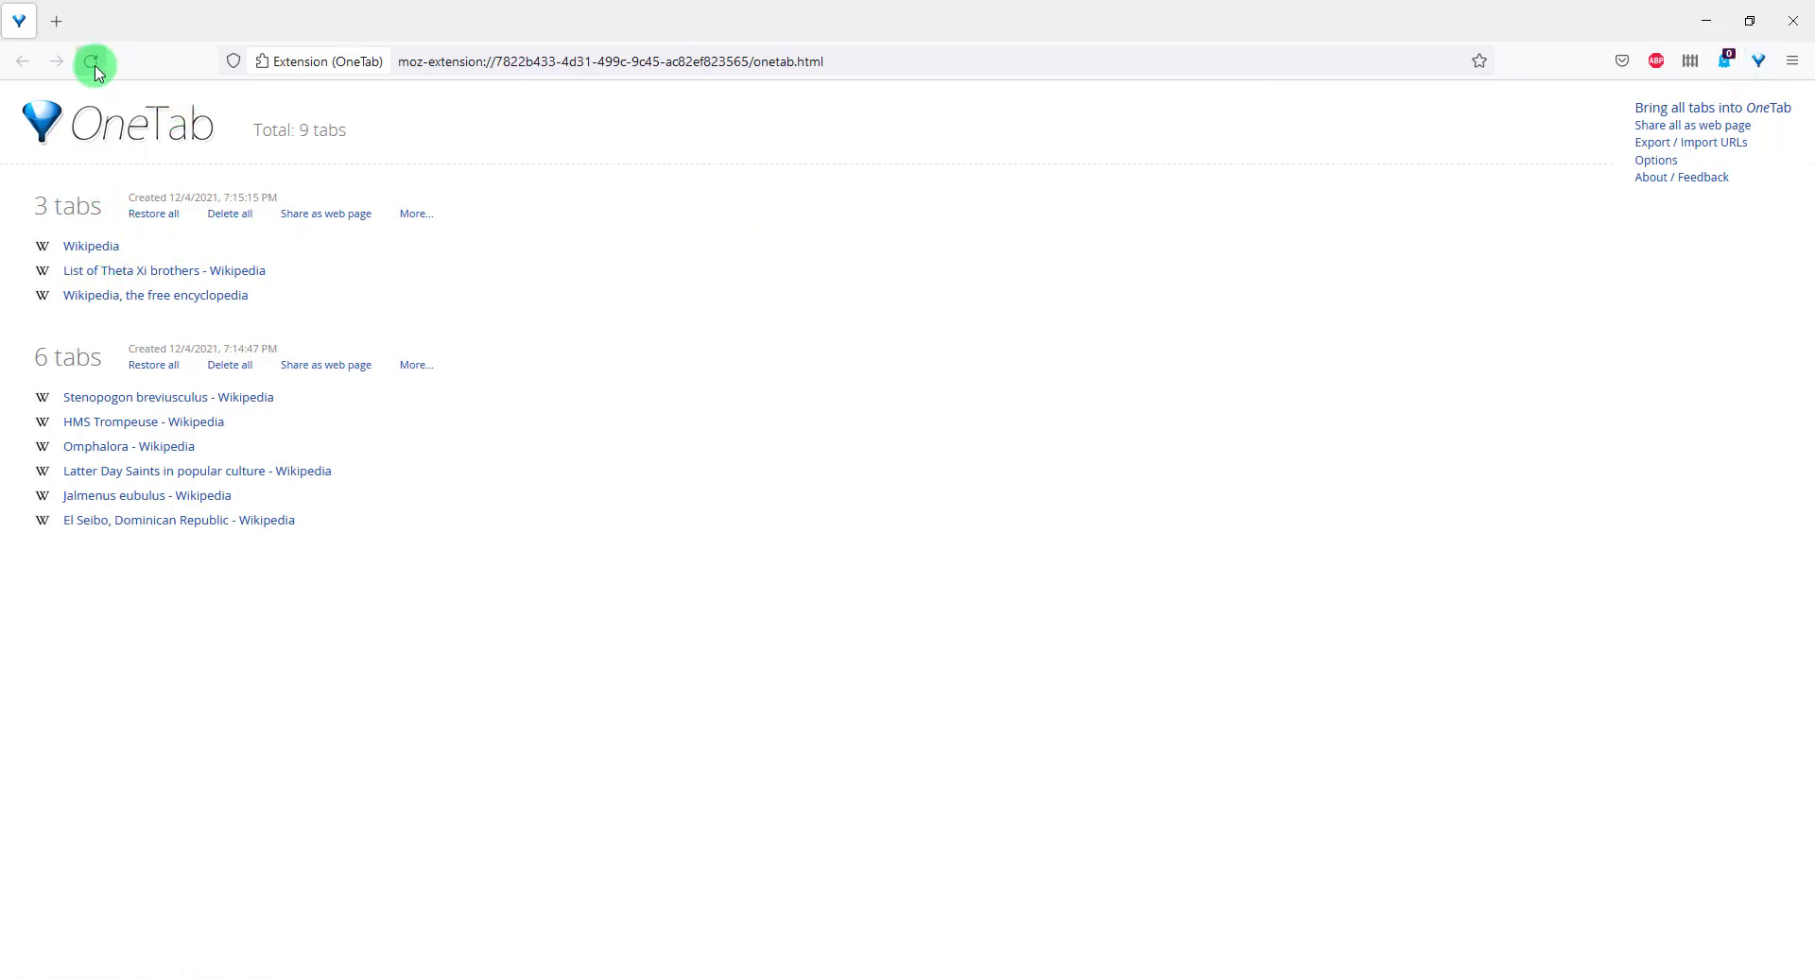
Load the Wikipedia home page in a new tab and open a second tab for CNN International.
{"action": "left_click", "coordinate": [56, 21]}
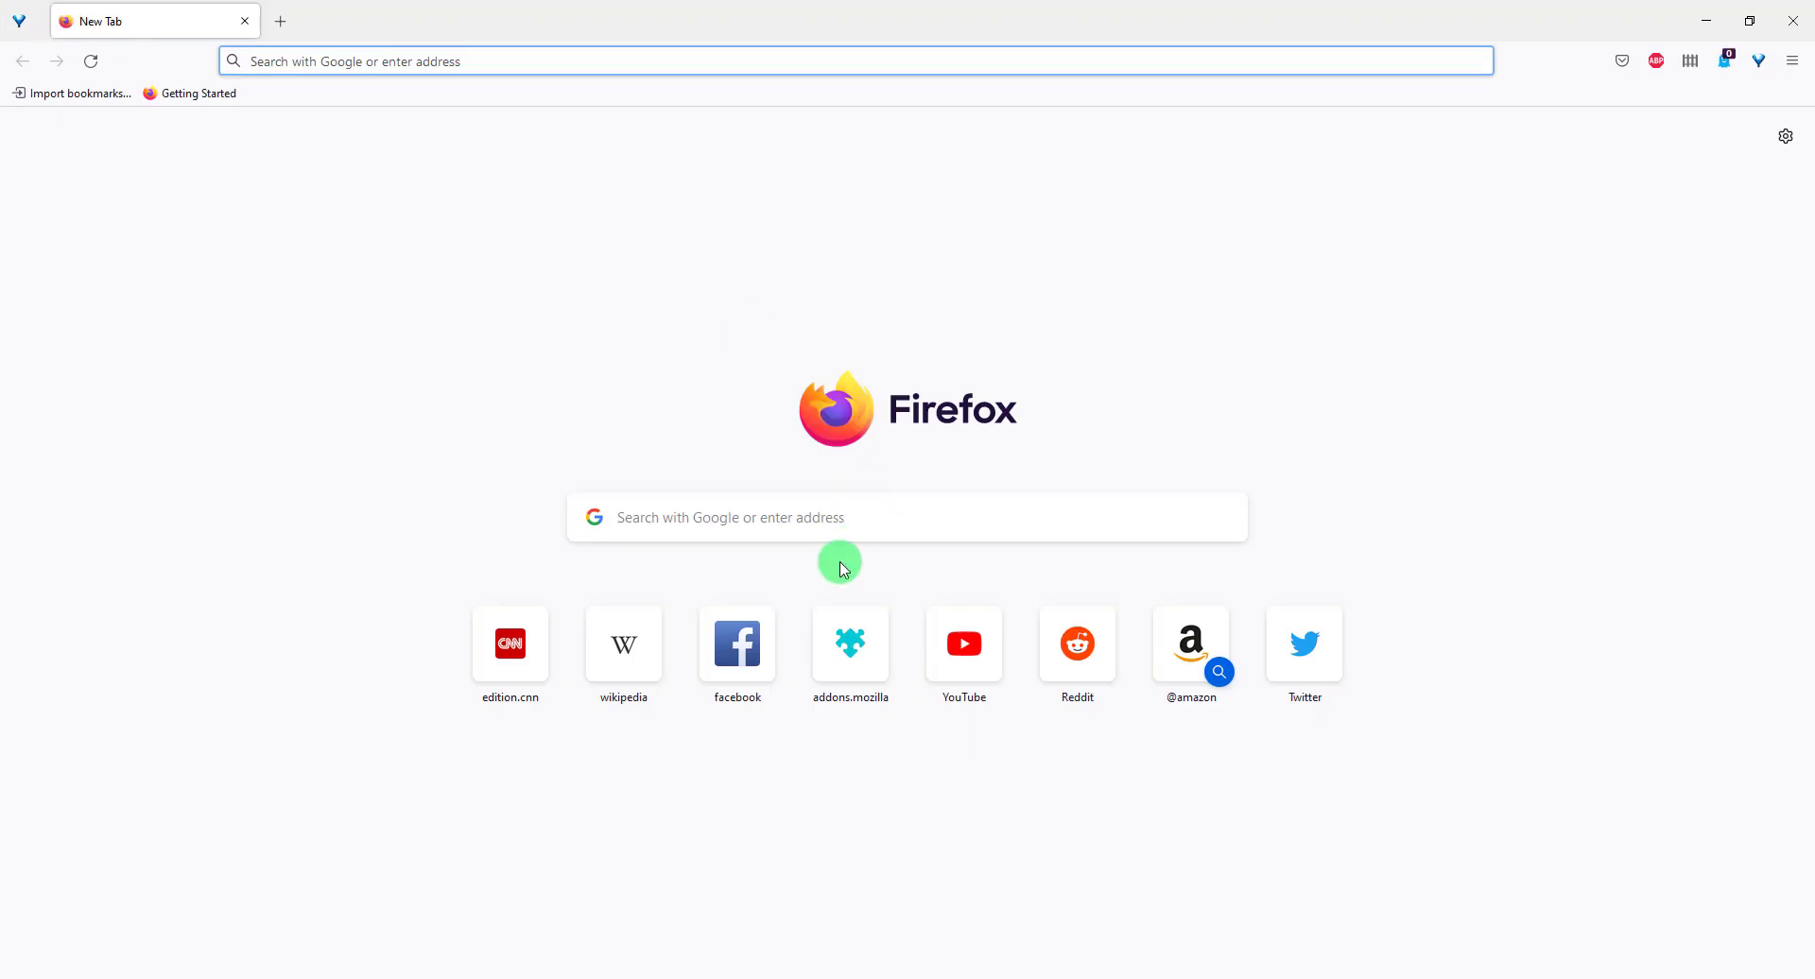
{"action": "left_click", "coordinate": [623, 659]}
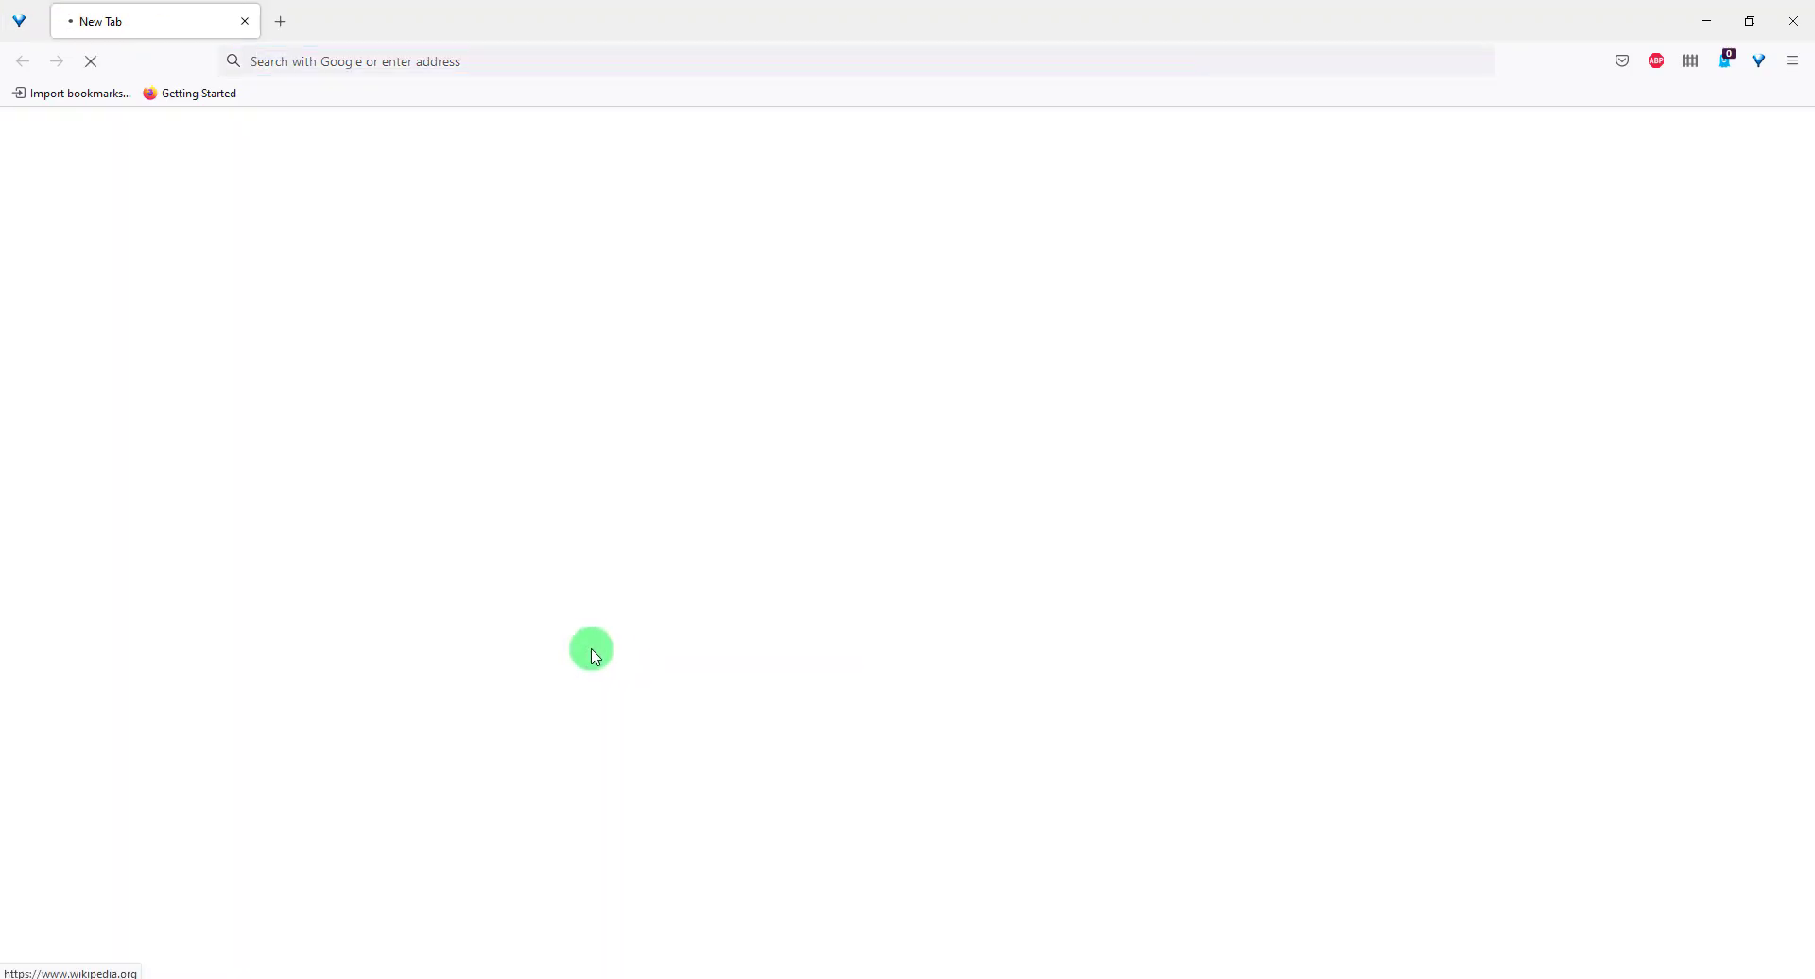
{"action": "left_click", "coordinate": [281, 24]}
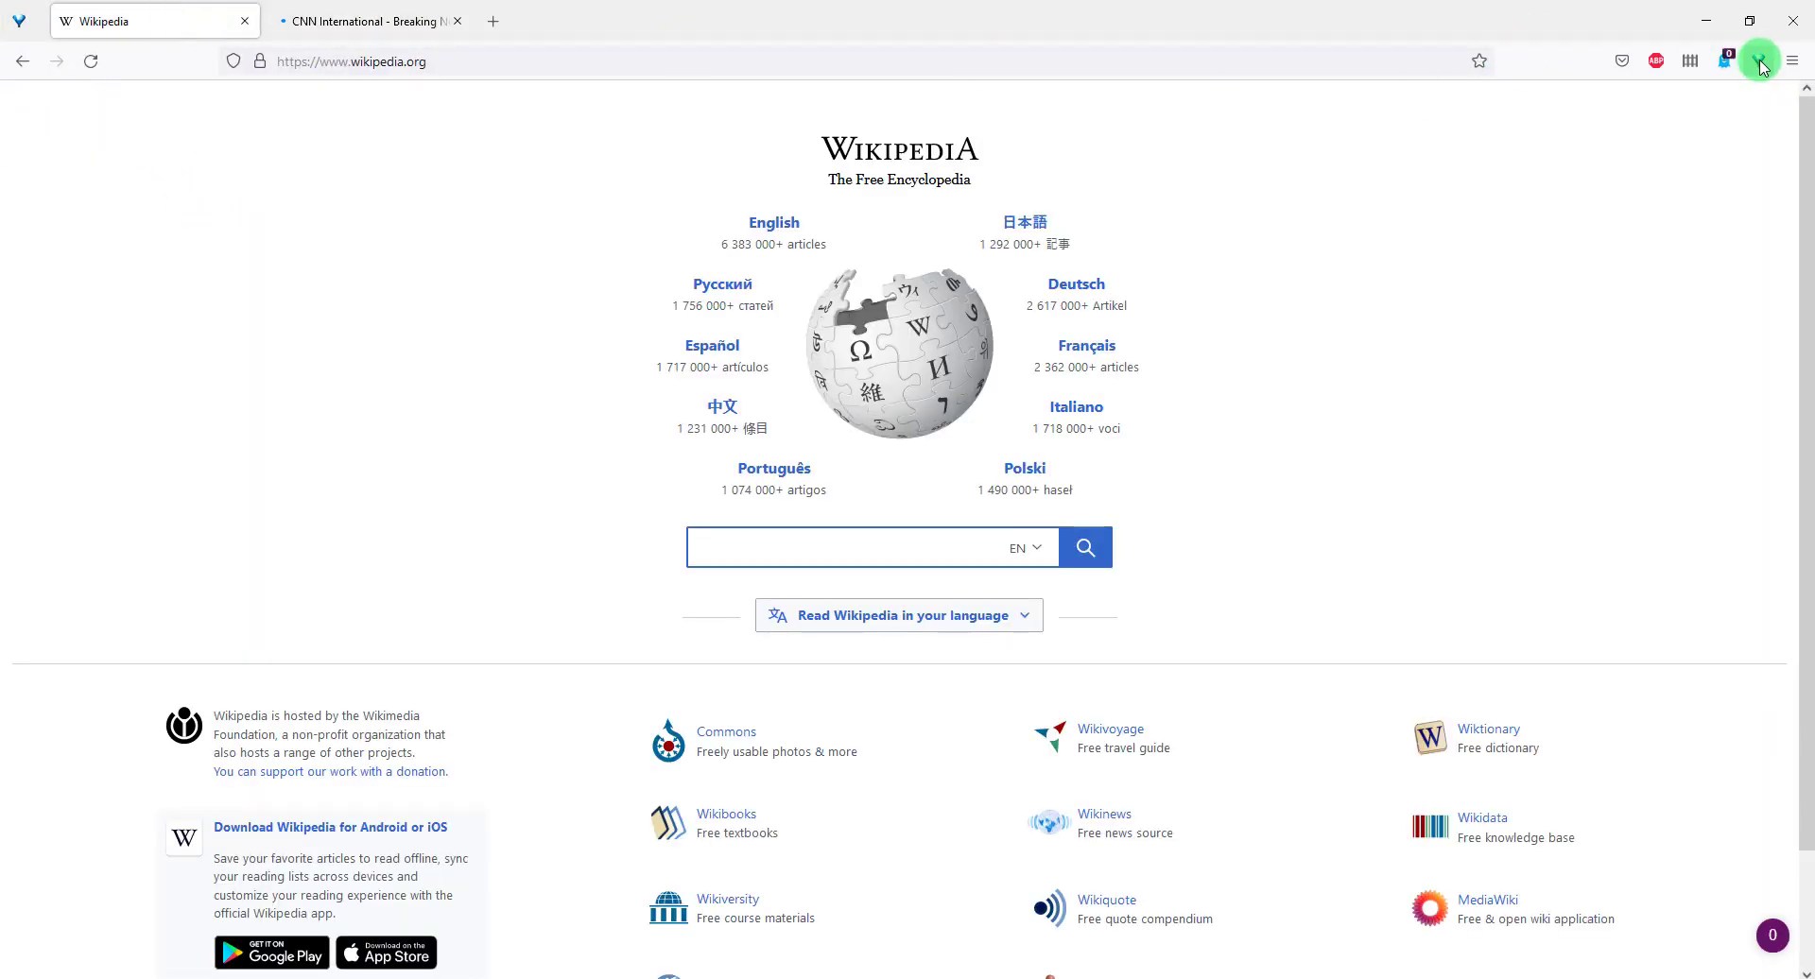
{"action": "left_click", "coordinate": [1759, 61]}
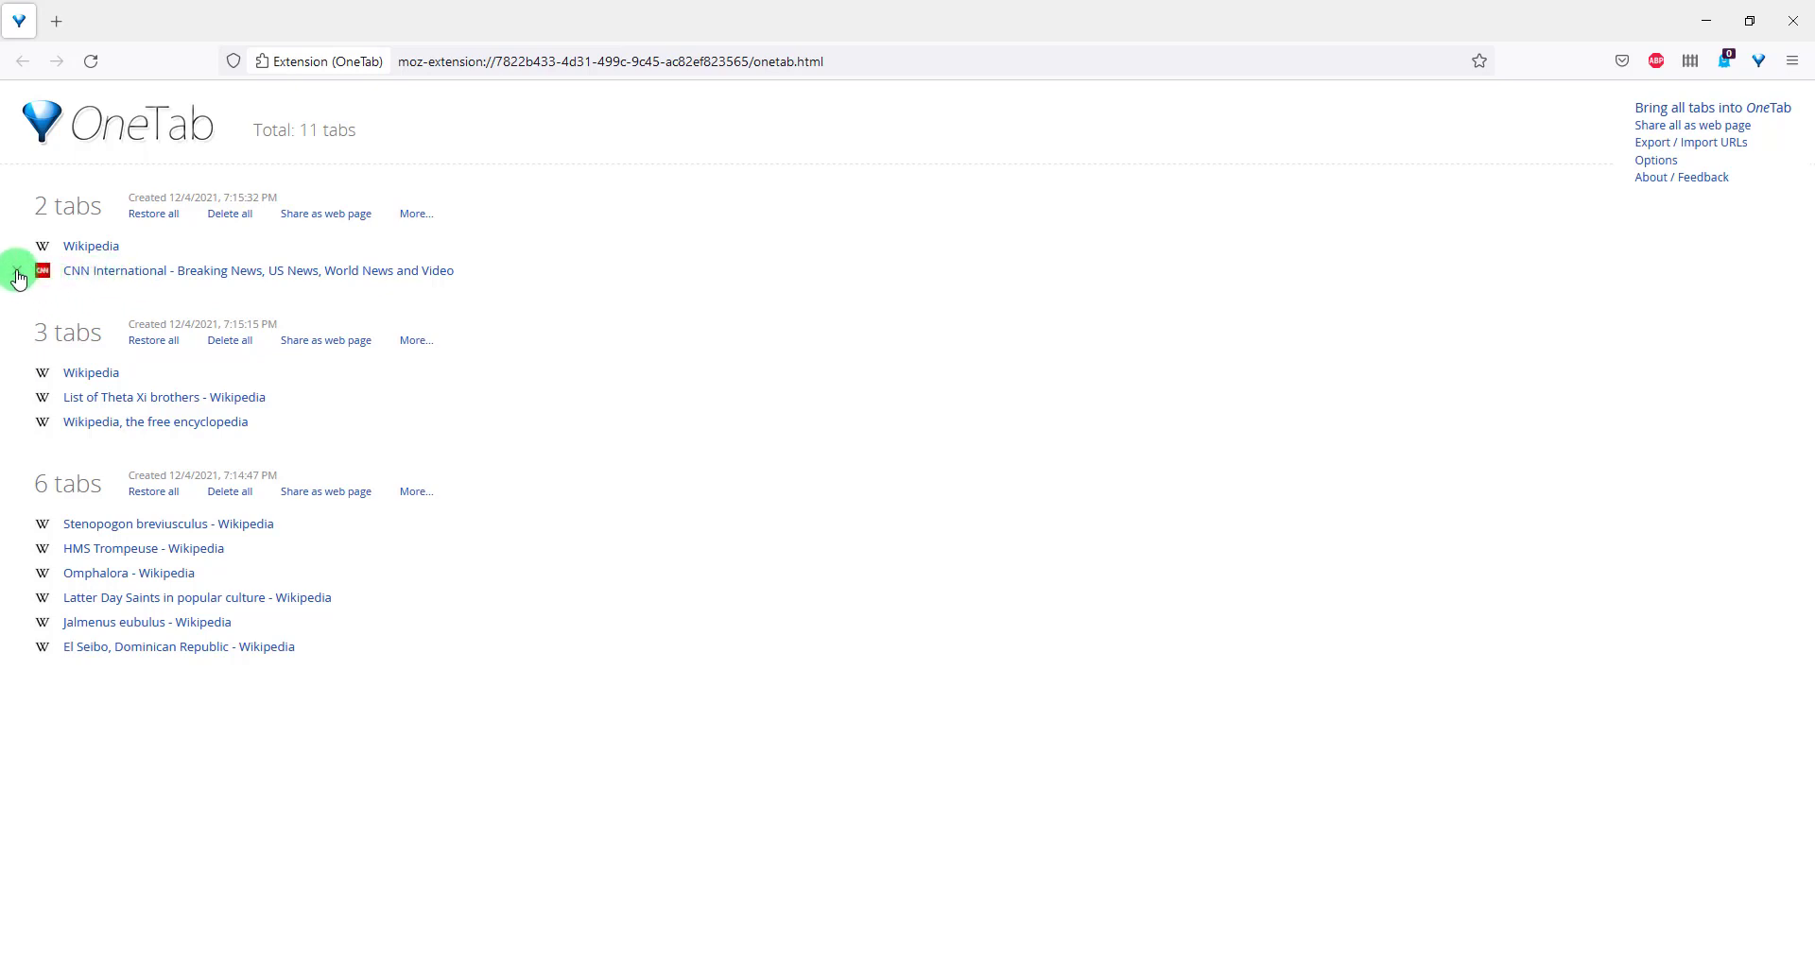
Remove the CNN and Wikipedia entries from the newest OneTab group.
{"action": "left_click", "coordinate": [17, 275]}
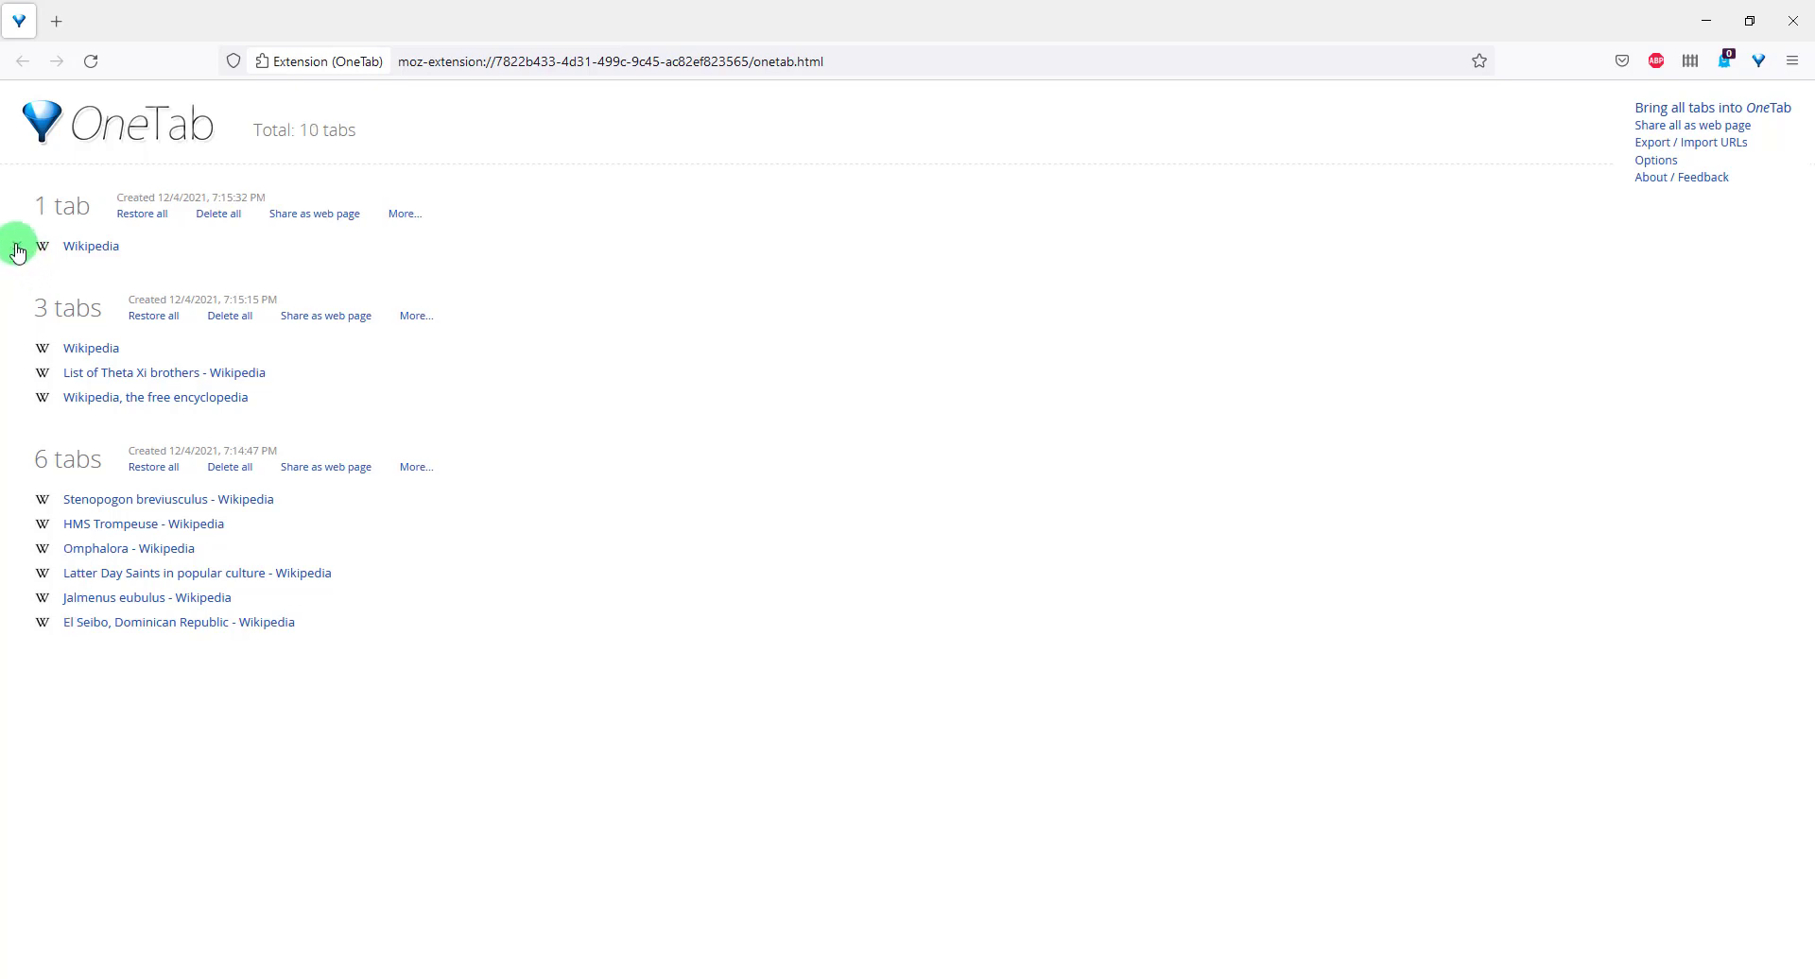
{"action": "left_click", "coordinate": [17, 249]}
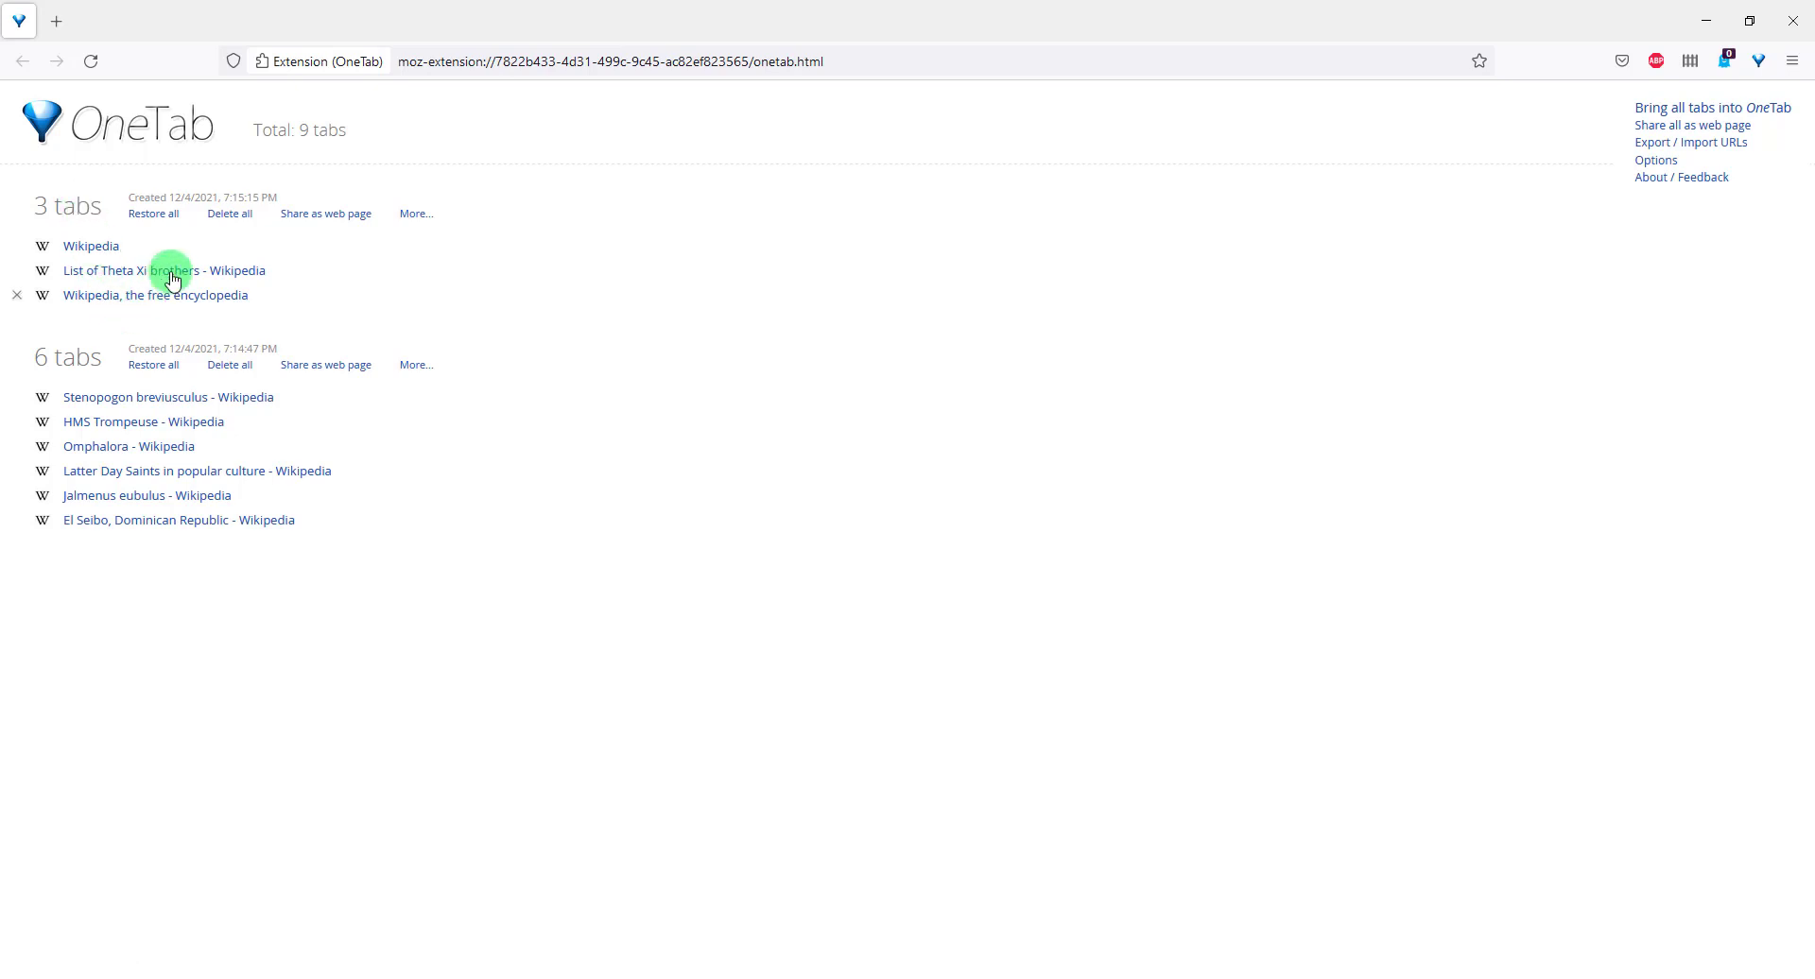
Delete all tabs in the three-tab OneTab group, confirming with OK.
{"action": "left_click", "coordinate": [228, 215]}
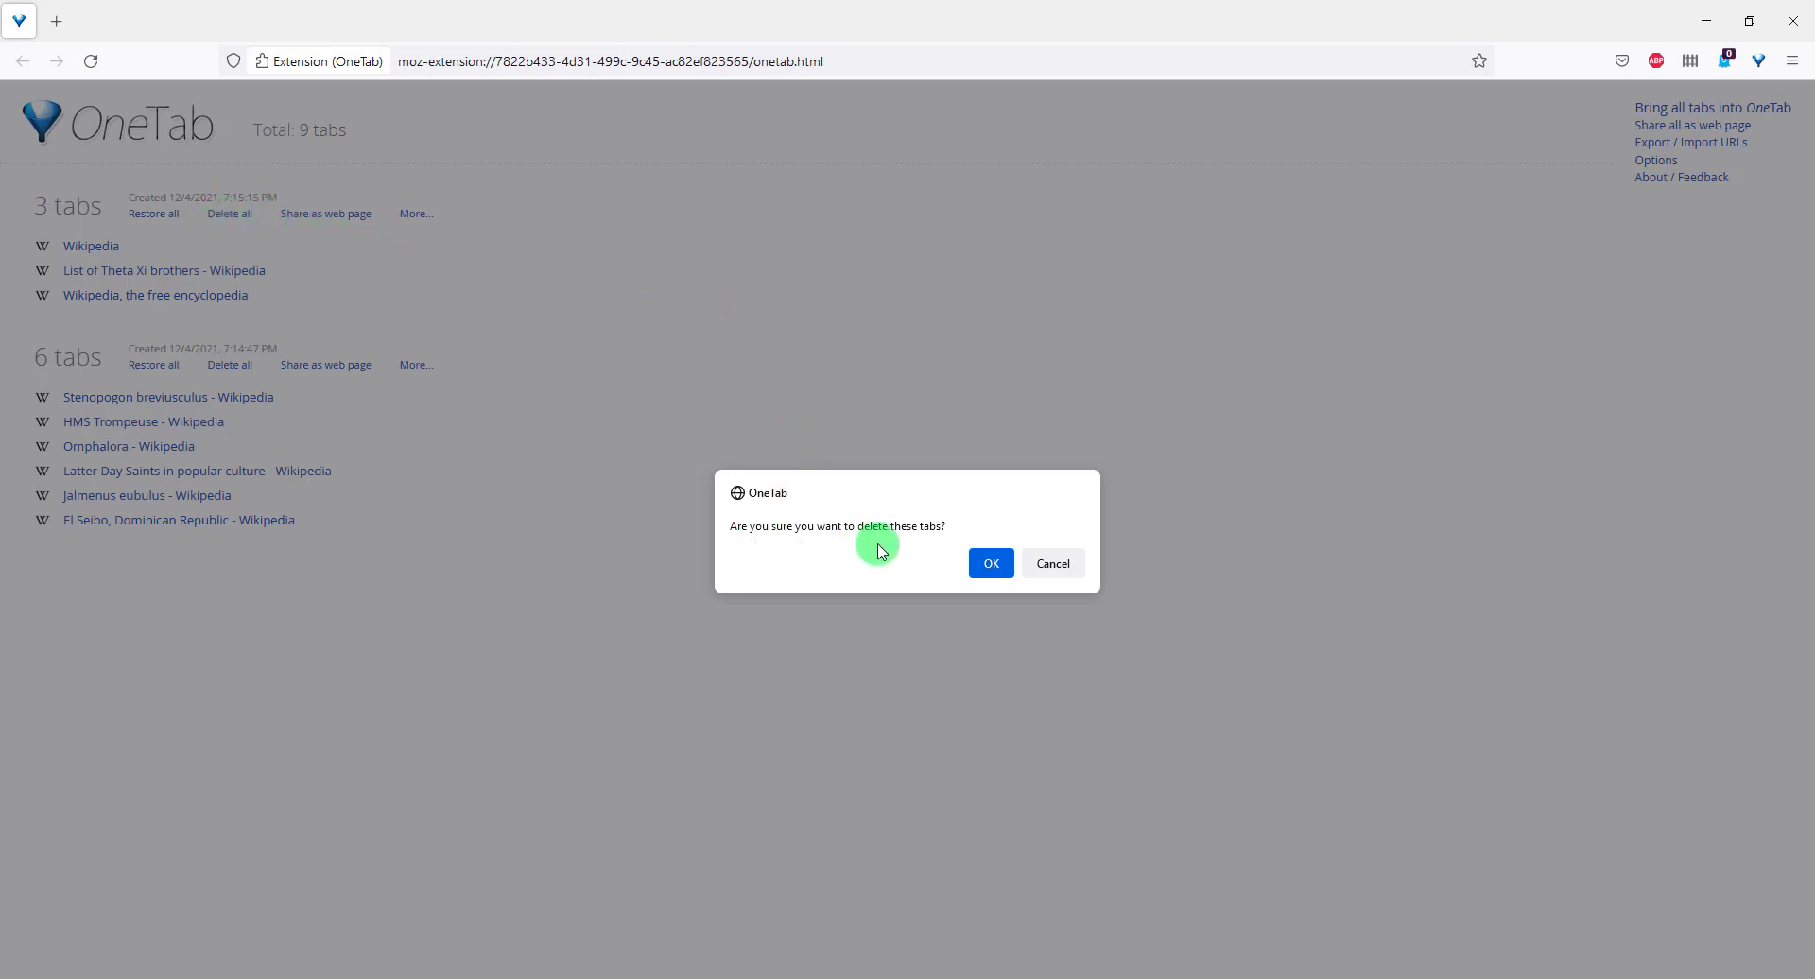
{"action": "left_click", "coordinate": [1004, 581]}
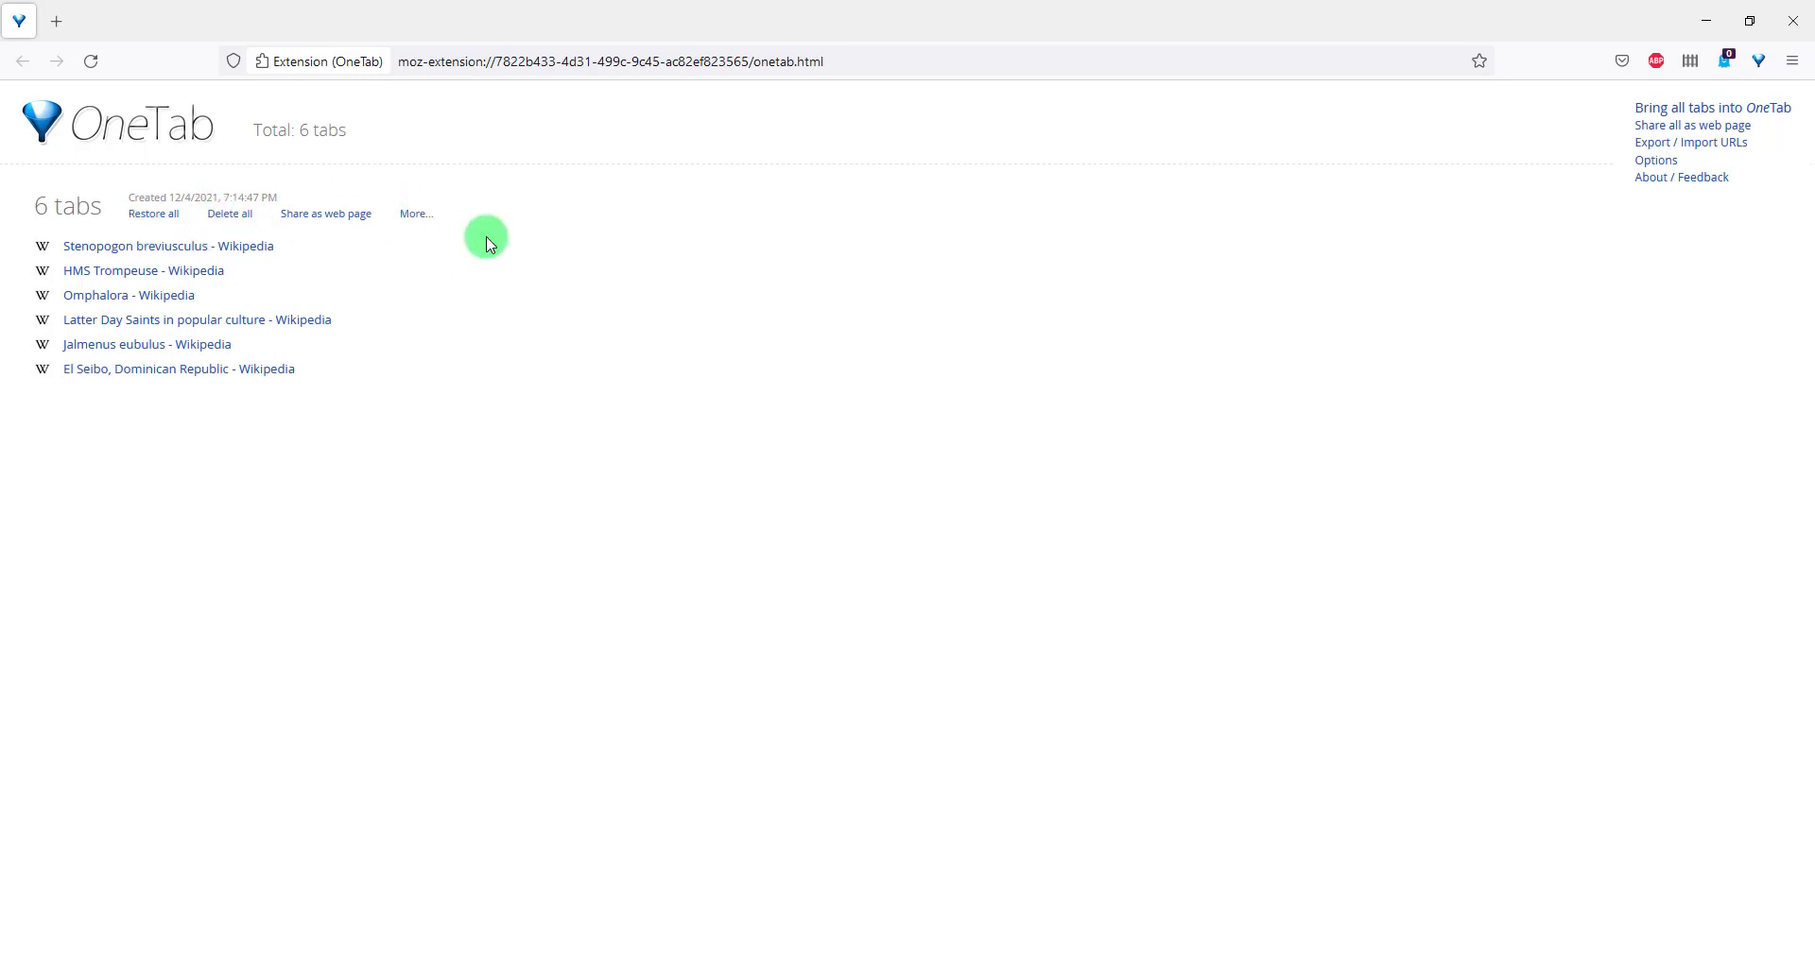
Give the six-article group the name 'Wiki pages' through More... > Name this tab group.
{"action": "left_click", "coordinate": [424, 216]}
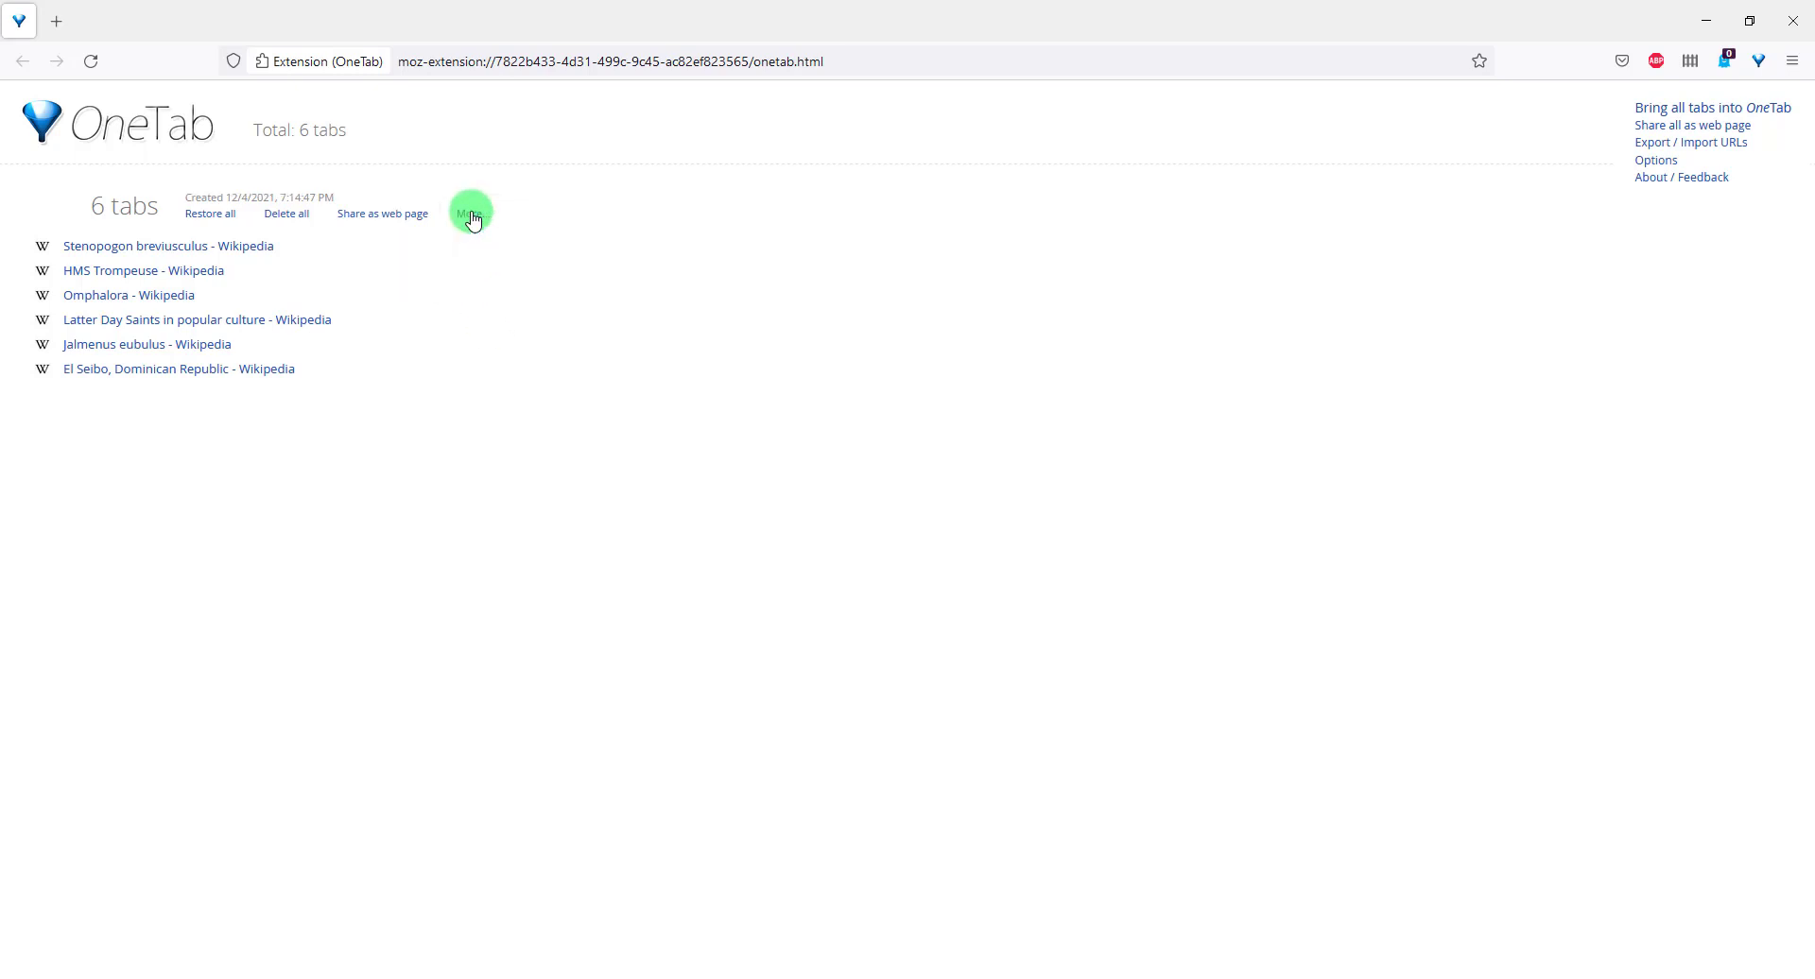
{"action": "left_click", "coordinate": [471, 214]}
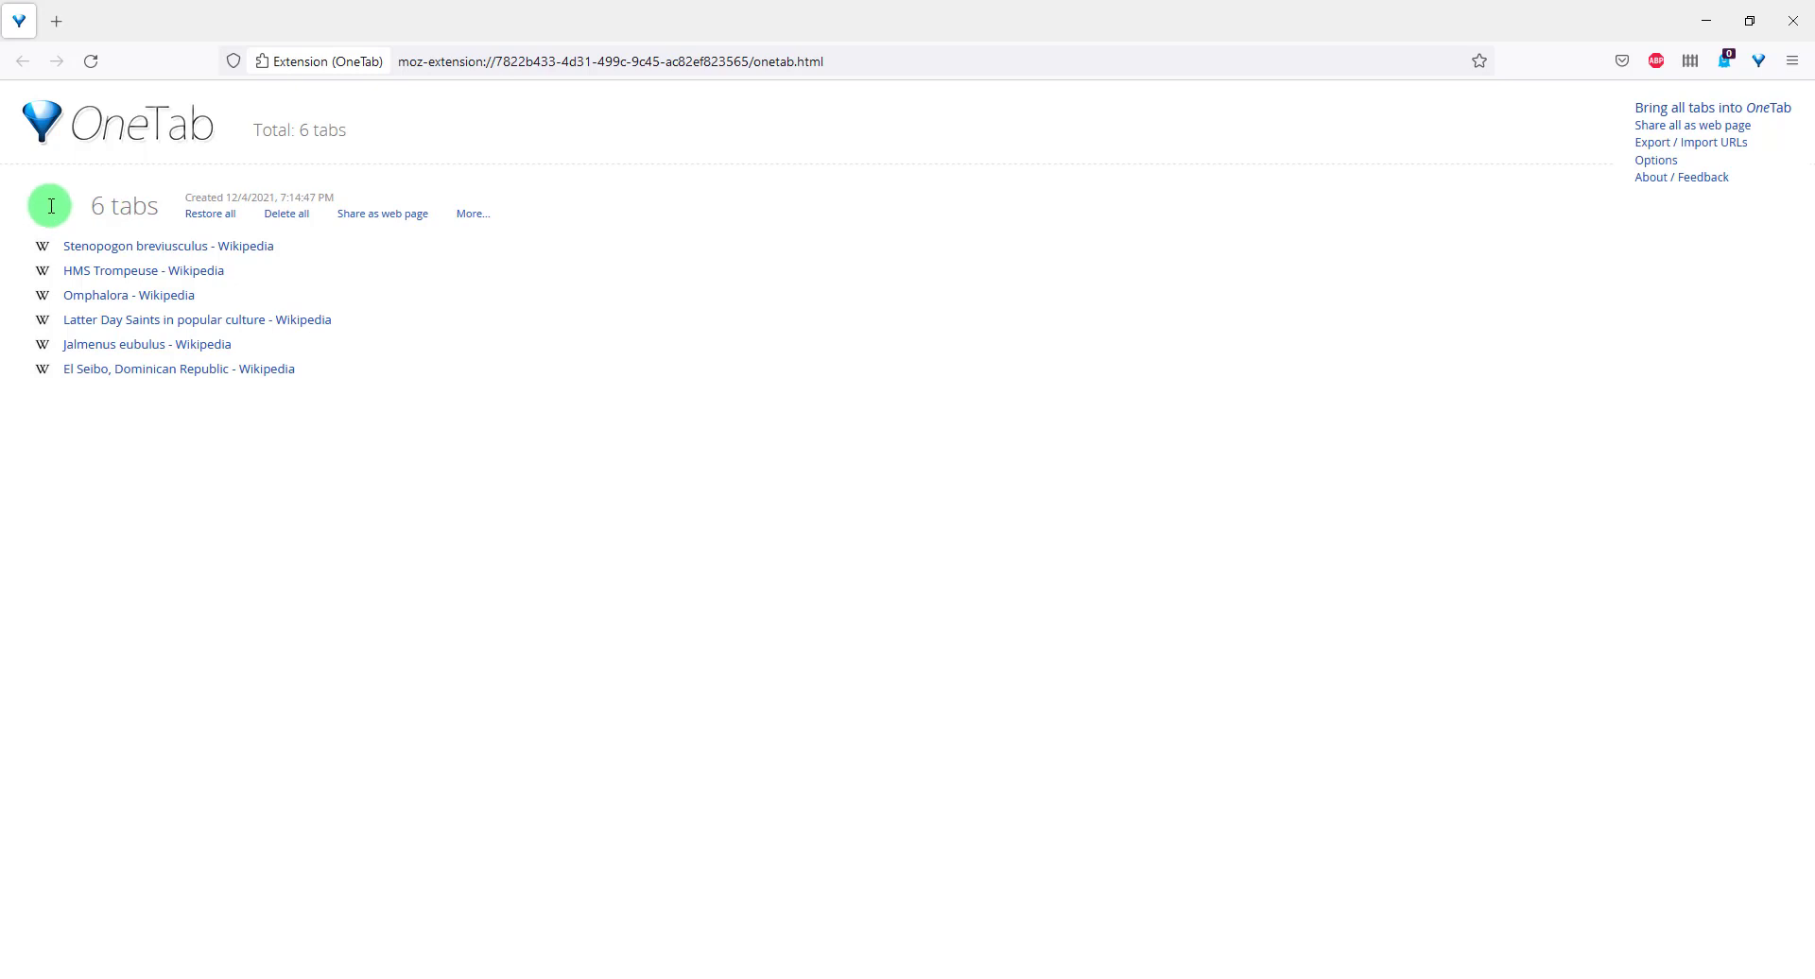
{"action": "type", "text": "m"}
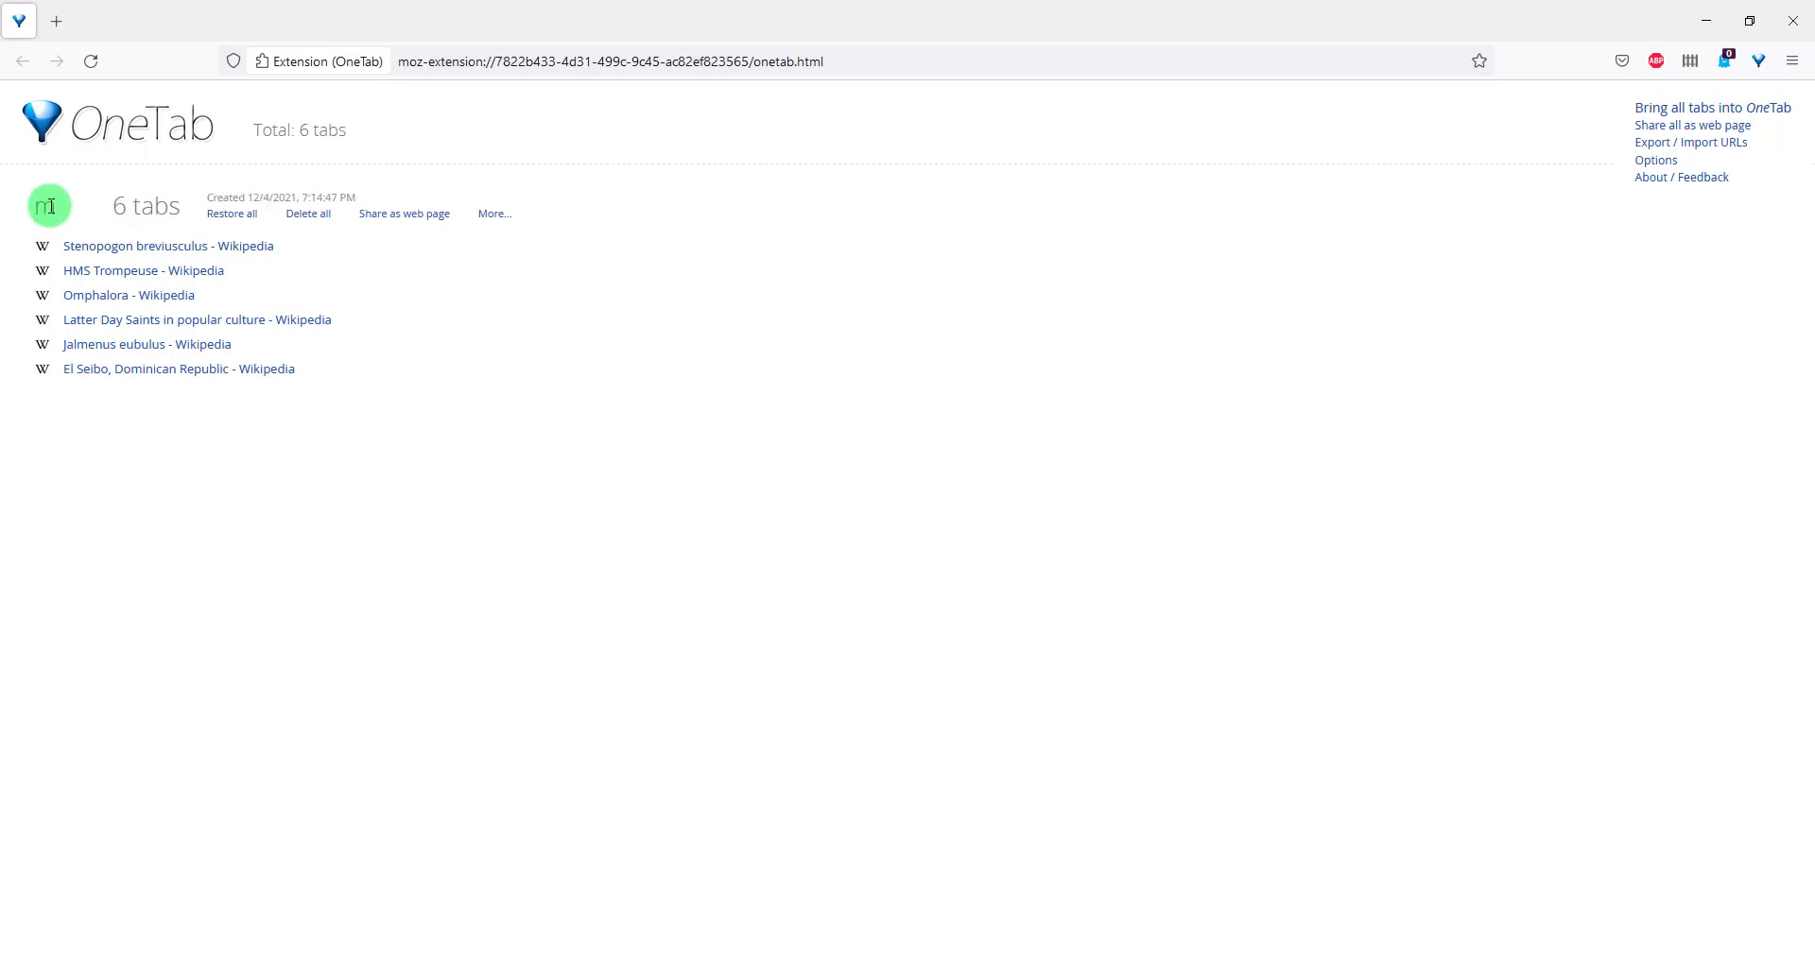
{"action": "key", "text": "BackSpace"}
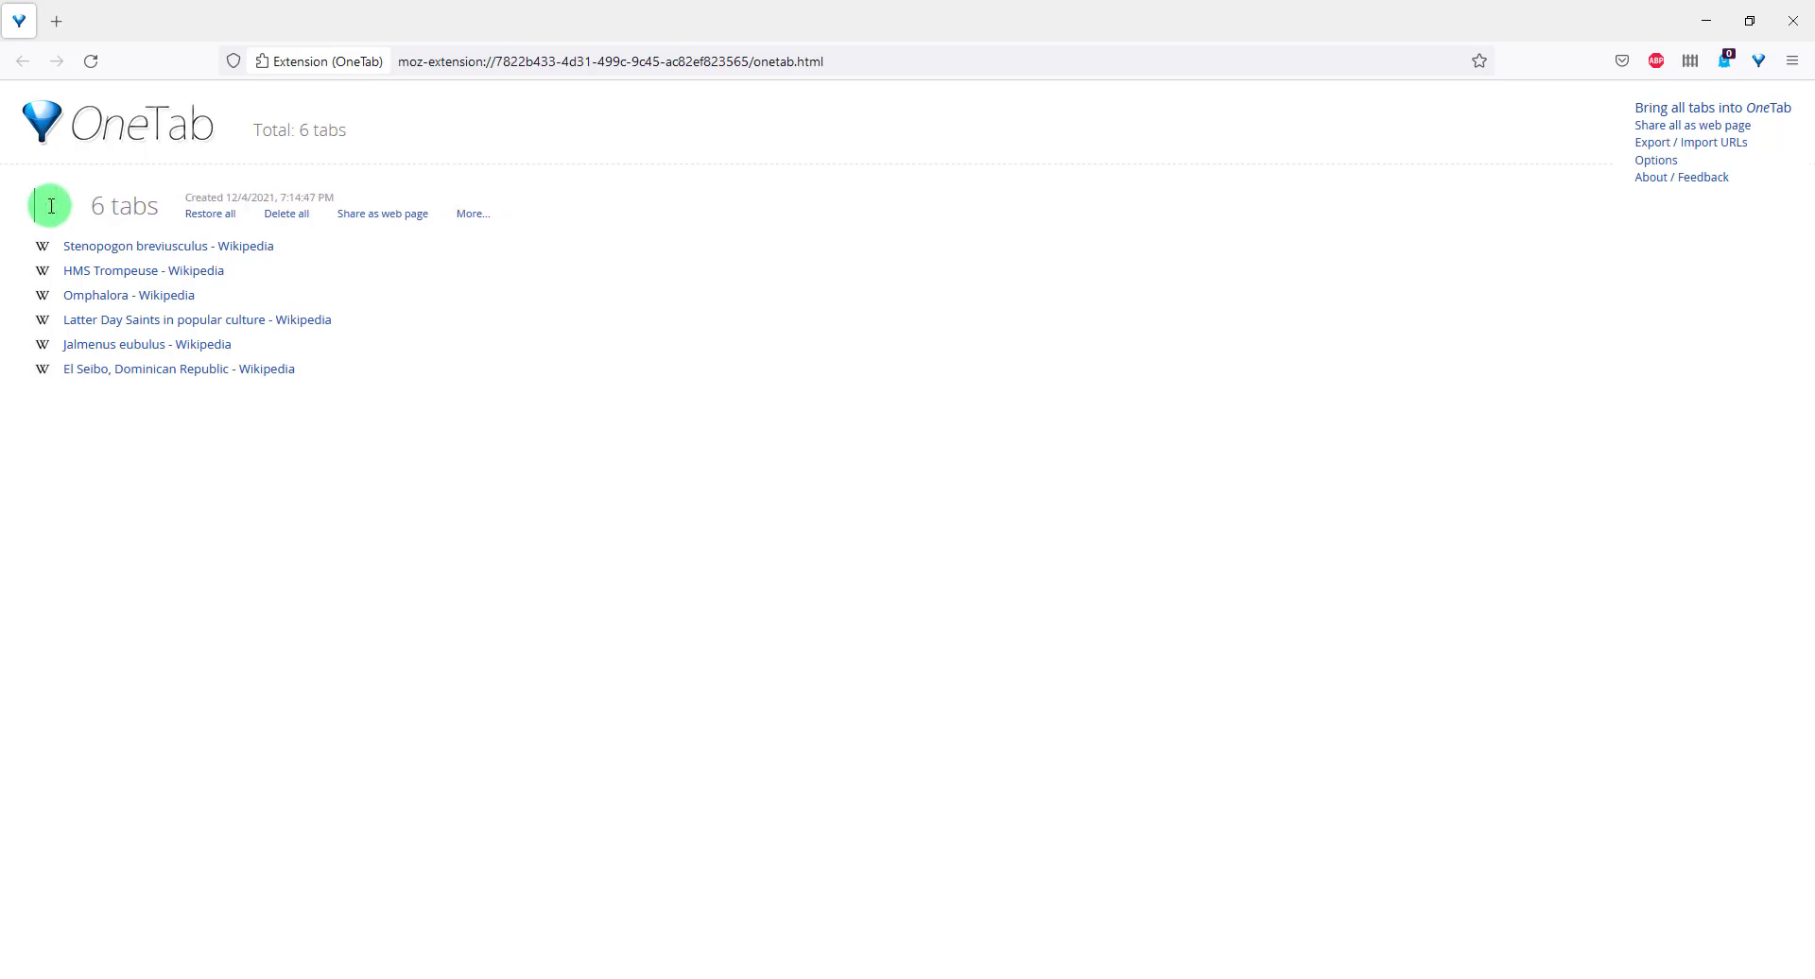
{"action": "type", "text": "Wiki pages"}
{"action": "left_click", "coordinate": [269, 439]}
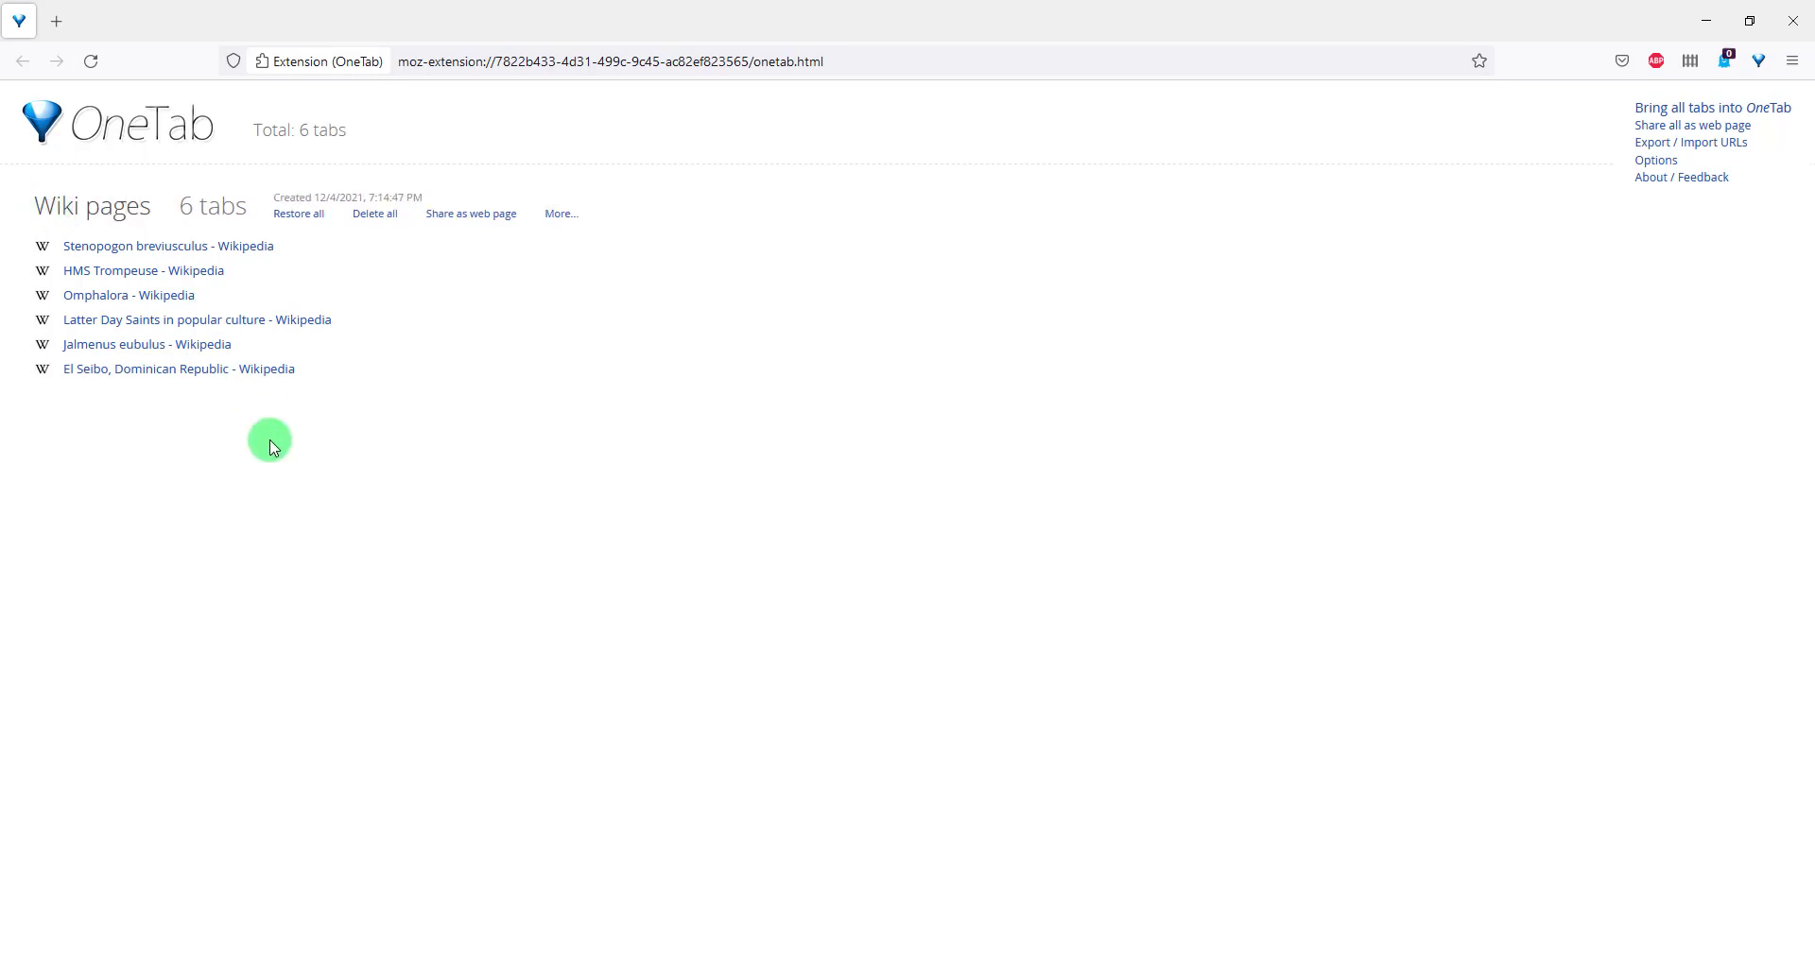
Lock and then star the 'Wiki pages' tab group from its More... menu in OneTab.
{"action": "left_click", "coordinate": [561, 214]}
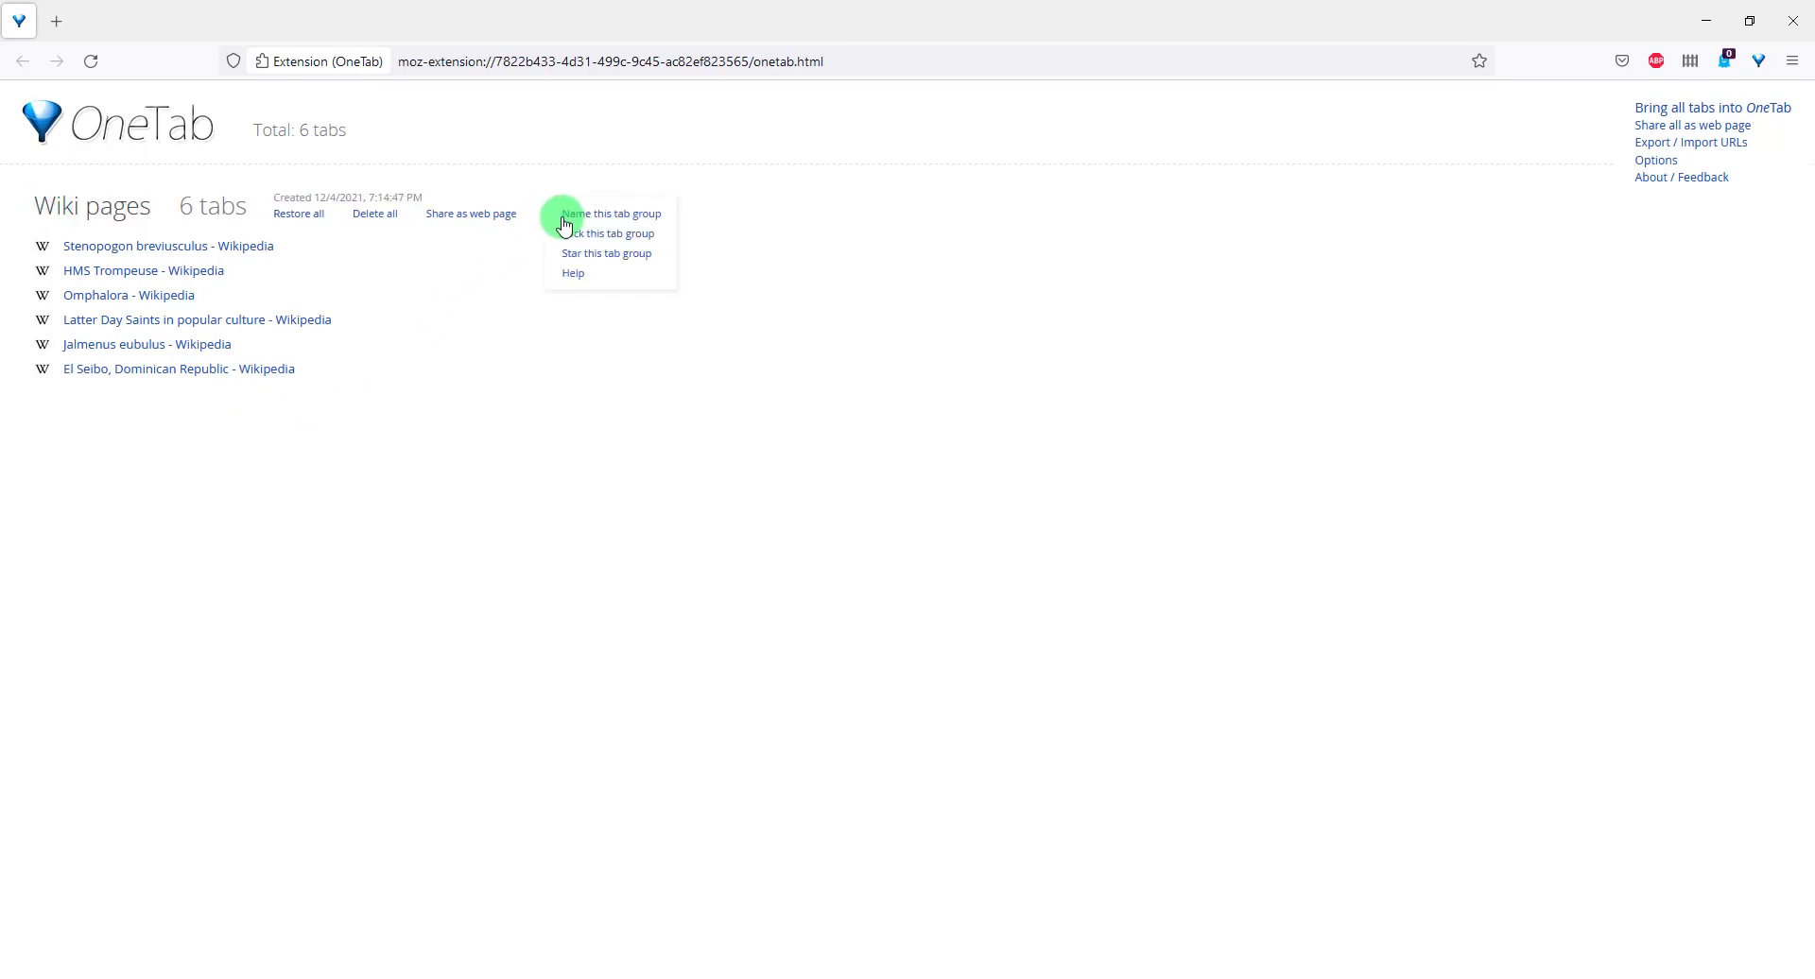
{"action": "left_click", "coordinate": [657, 237]}
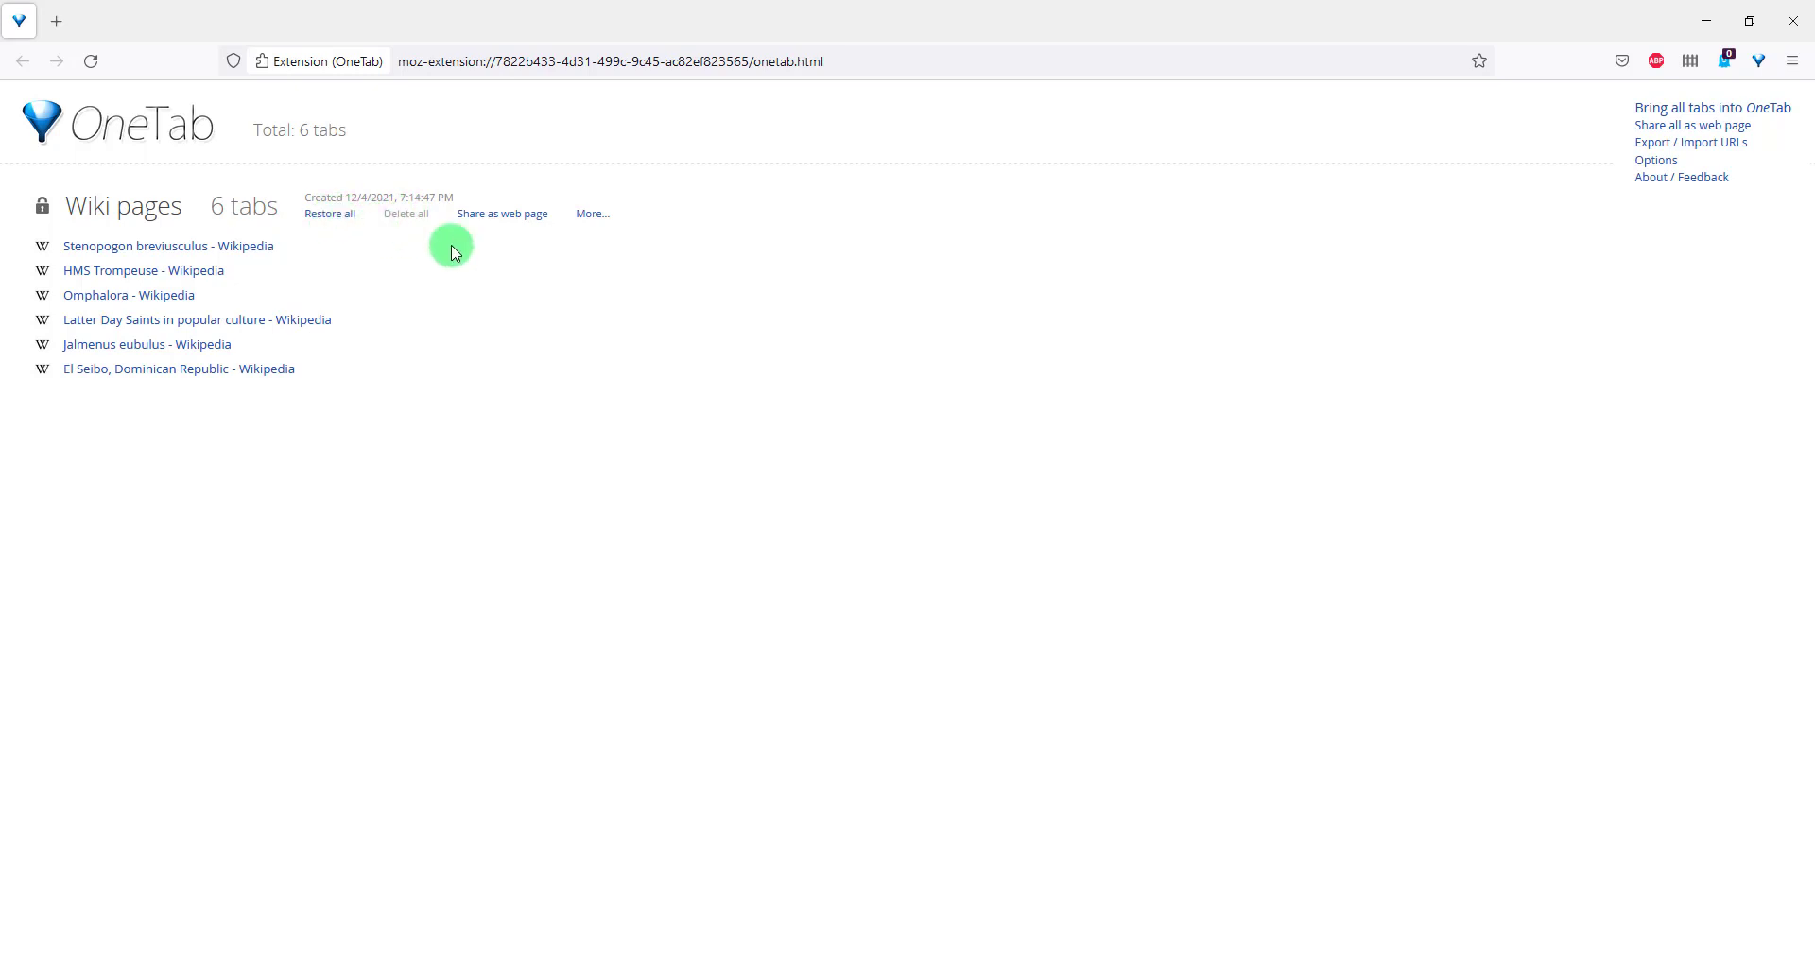
{"action": "left_click", "coordinate": [589, 216]}
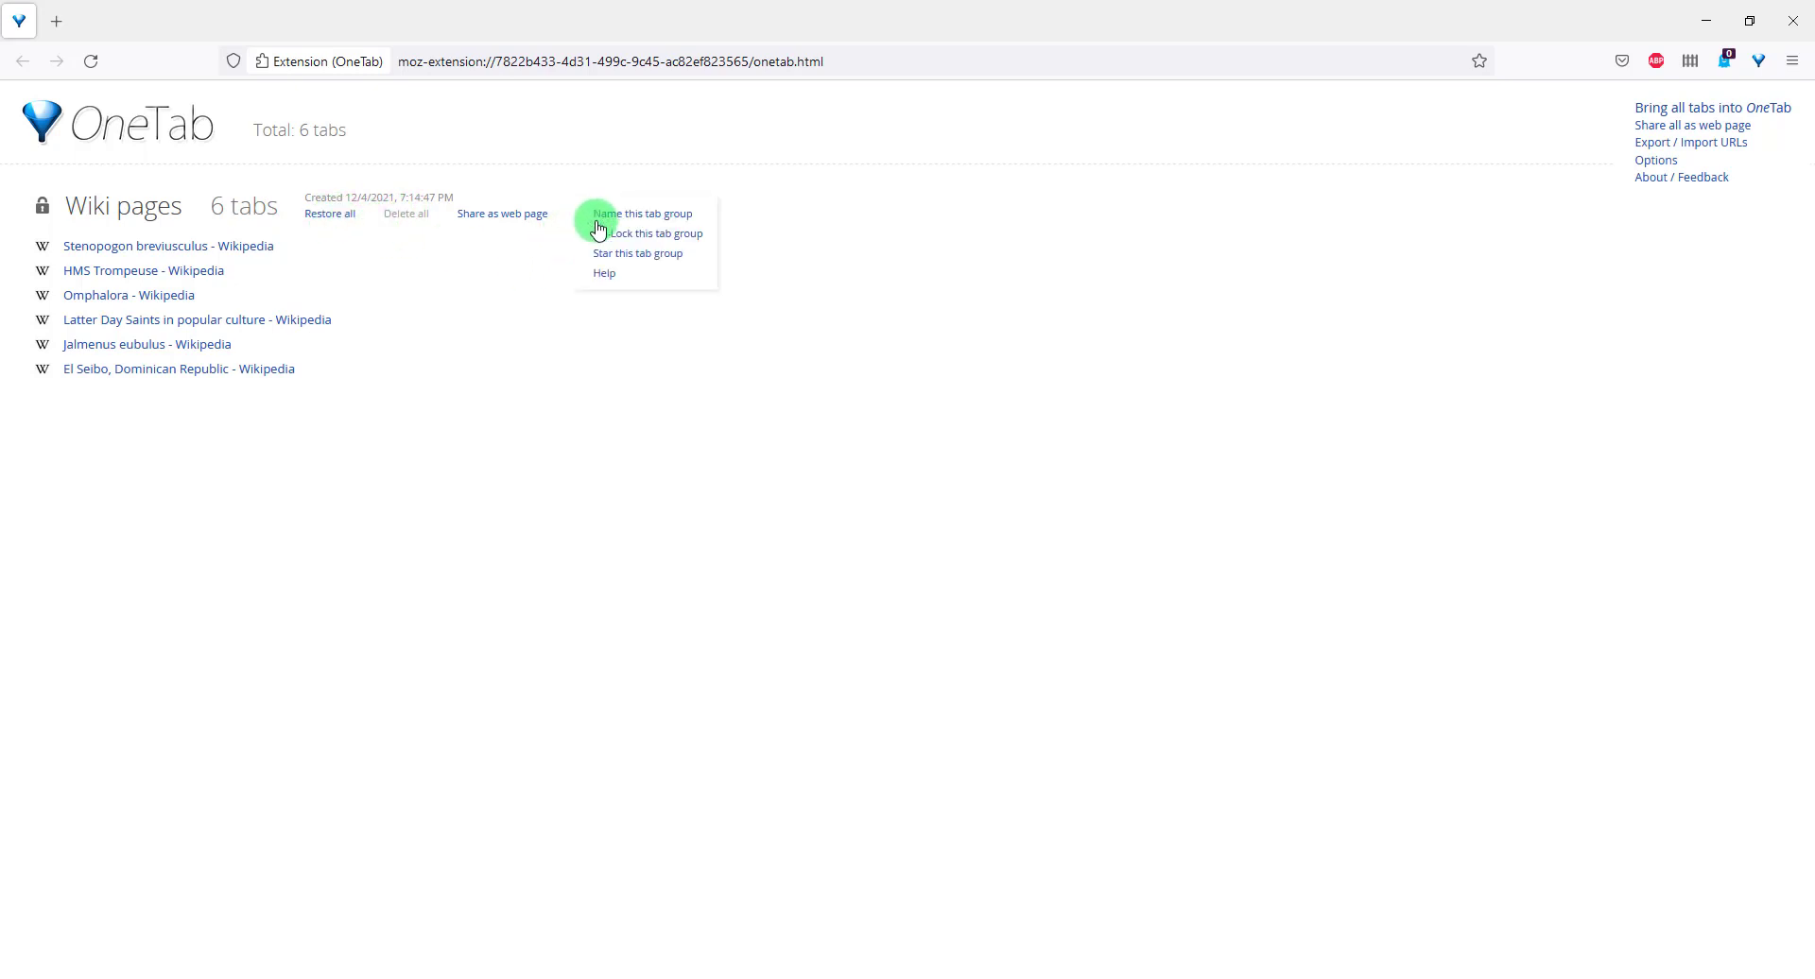
{"action": "left_click", "coordinate": [662, 255]}
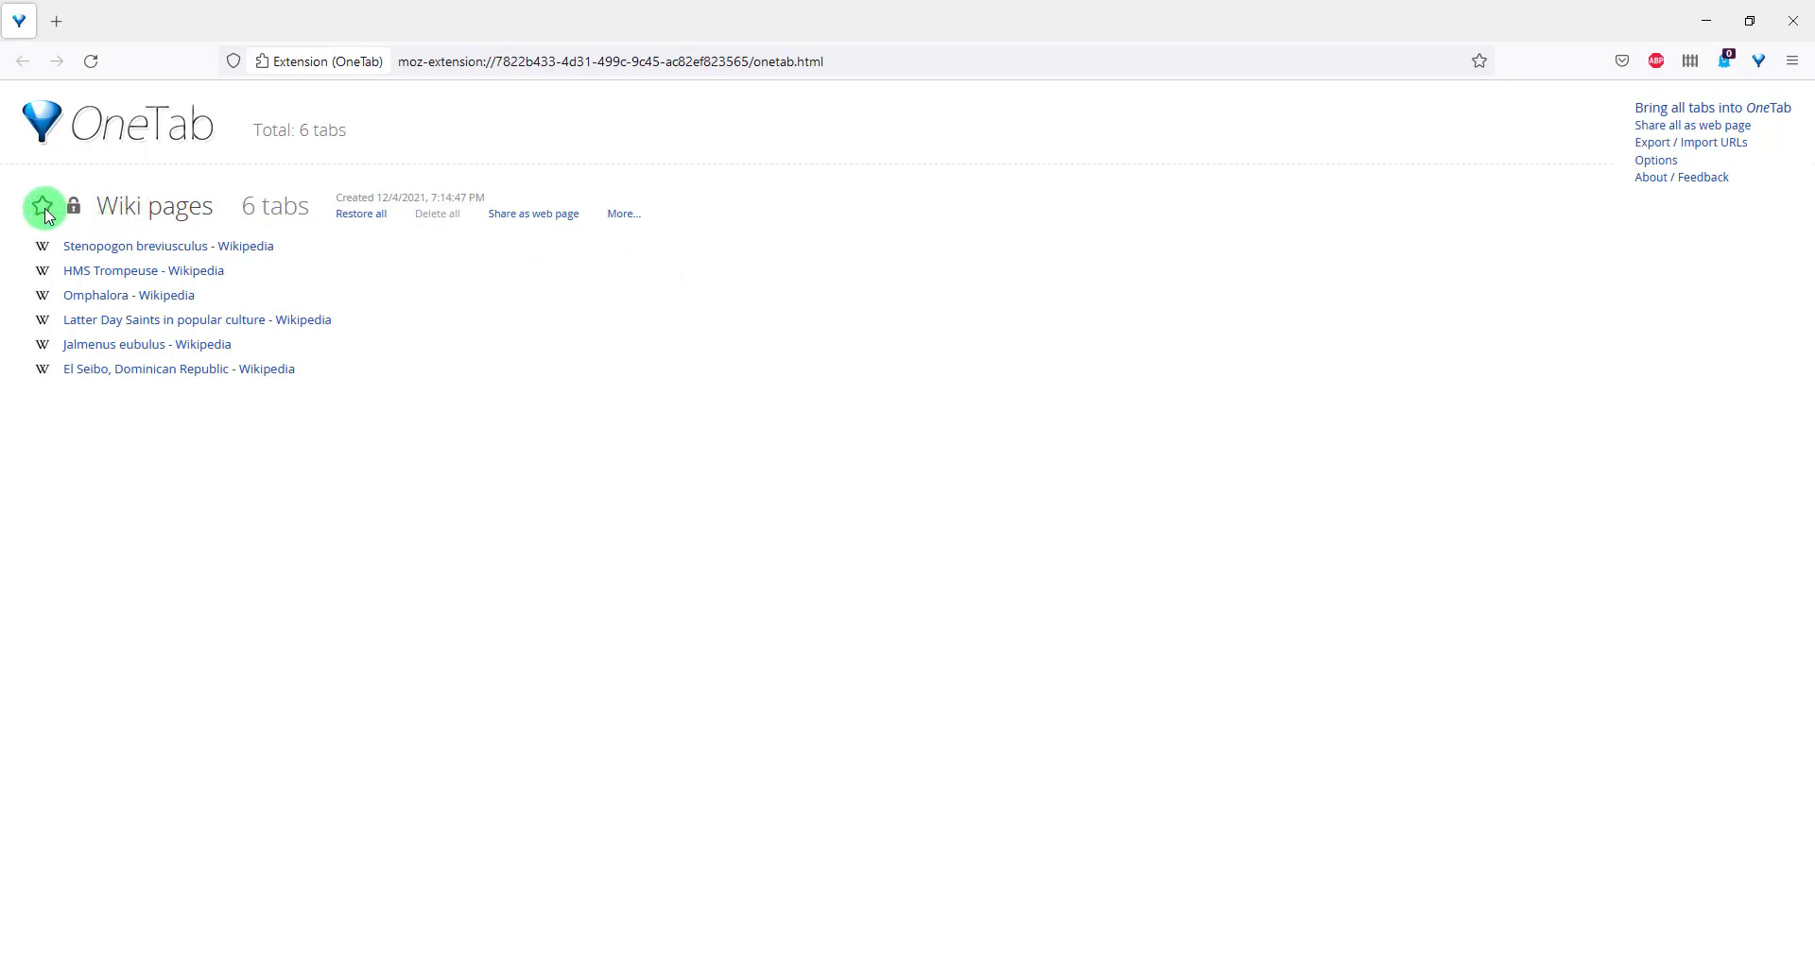